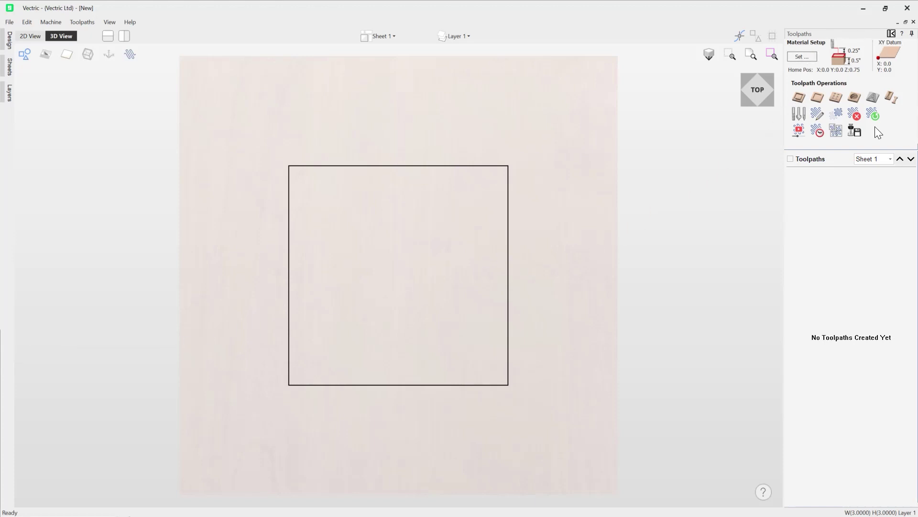
Start a 2D profile toolpath on the square vector with start depth 0.0 and cut depth 0.5 inches.
click(800, 98)
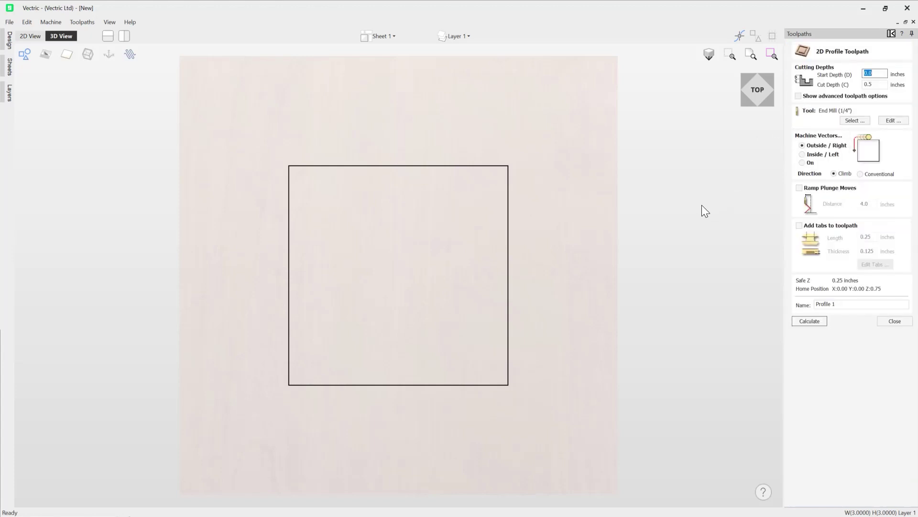
click(617, 235)
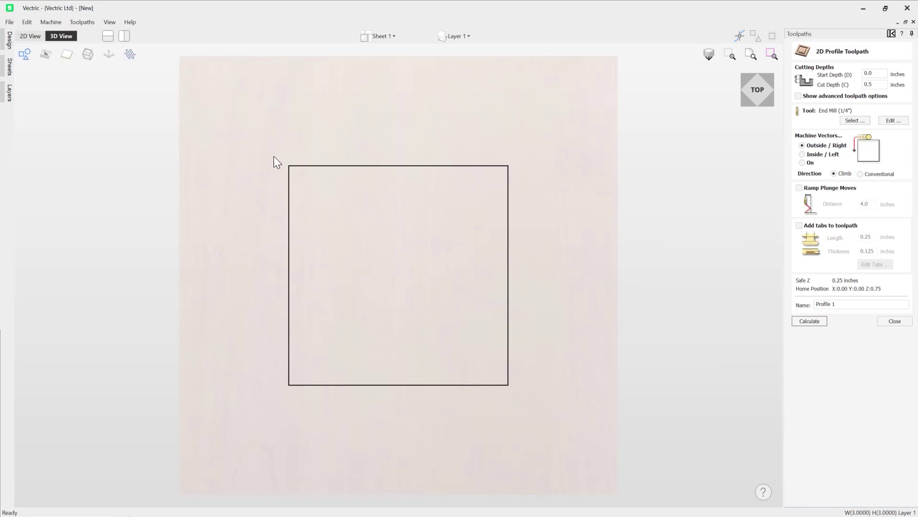
click(508, 206)
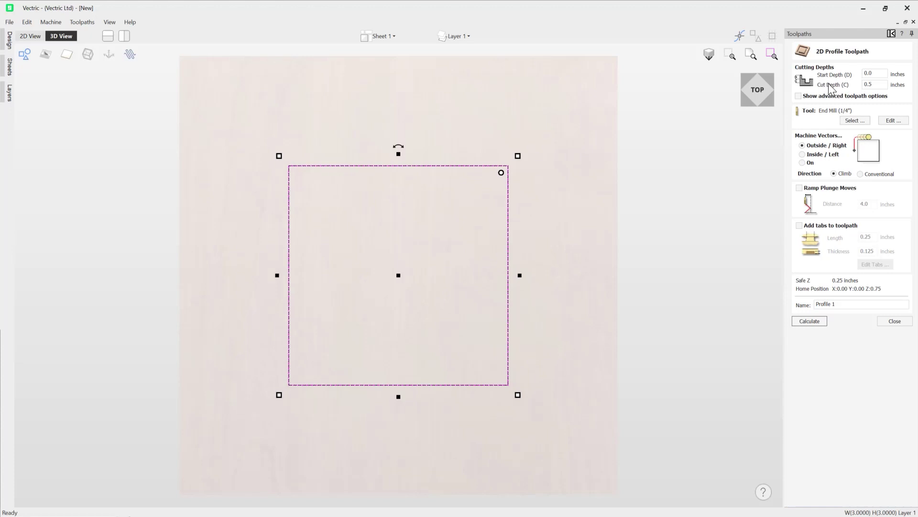
click(881, 75)
key(BackSpace)
key(BackSpace)
text(0.5)
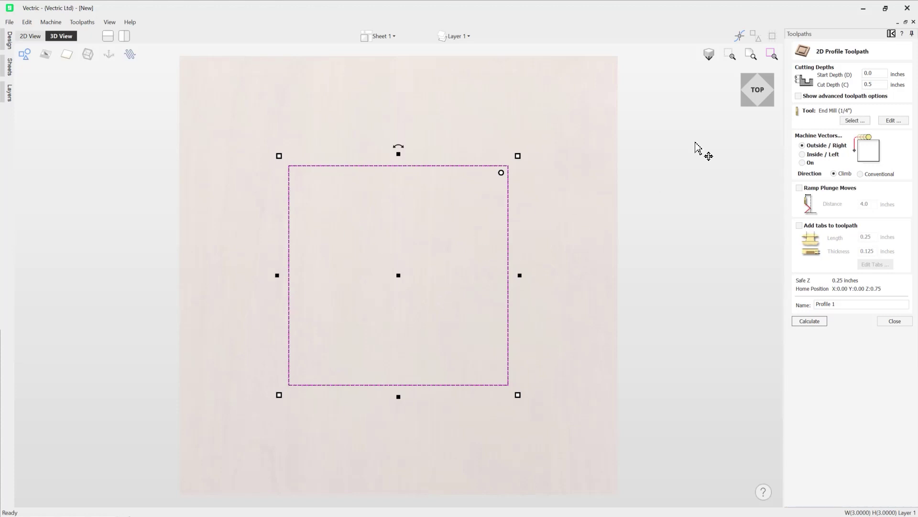
Choose the 1/4" end mill for the profile and set its pass depth to 0.125 inches.
click(853, 120)
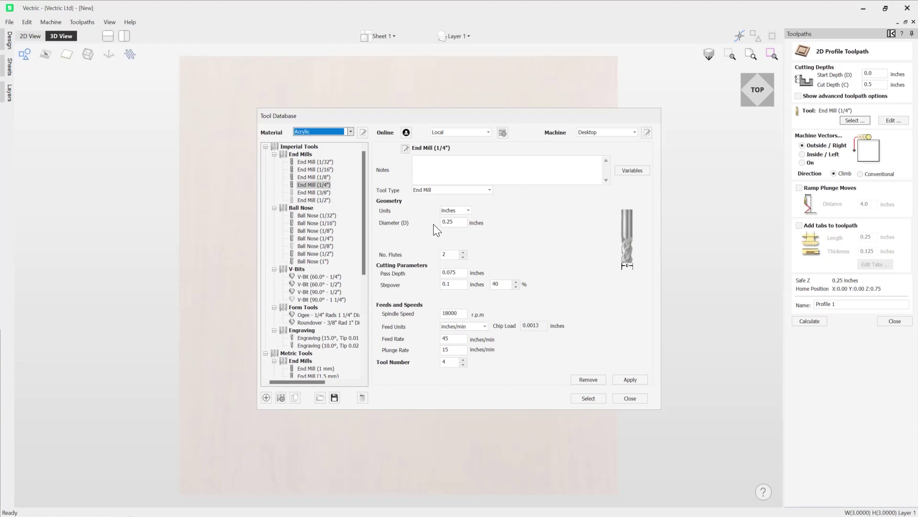
click(588, 398)
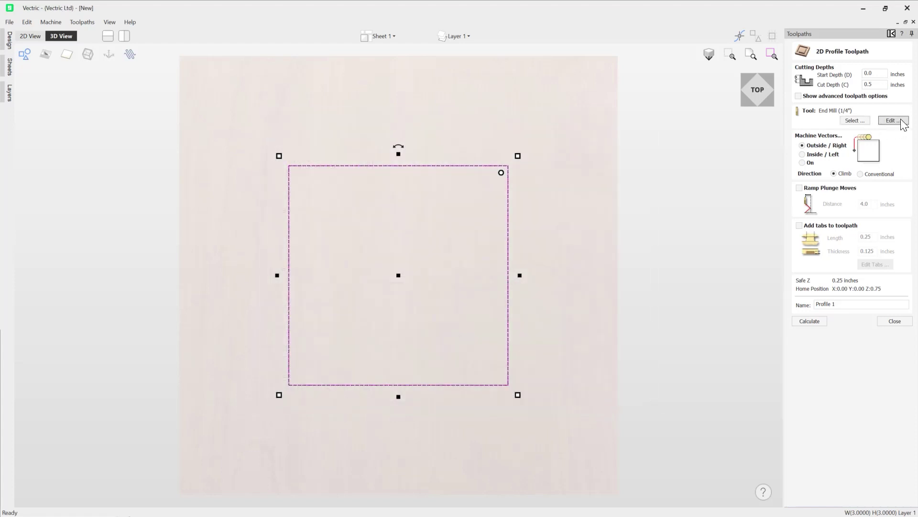
click(894, 122)
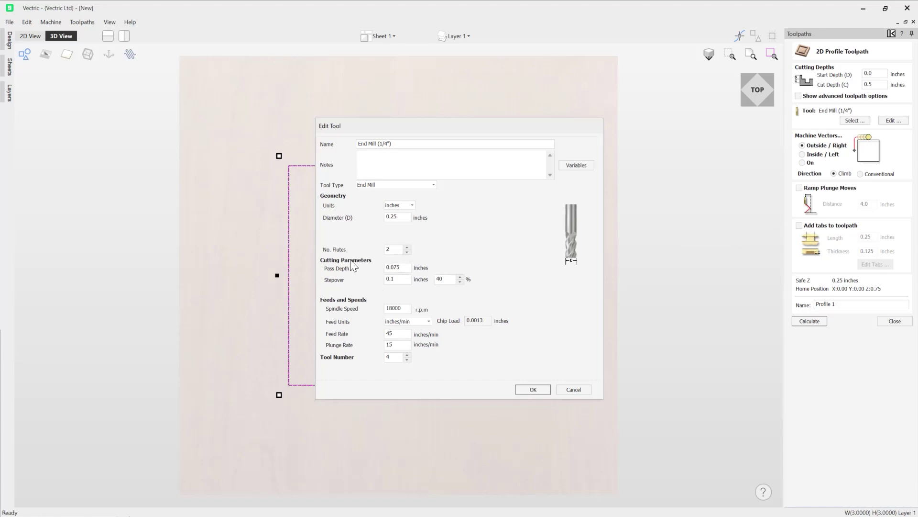
click(387, 267)
drag(392, 266, 401, 268)
text(125)
click(534, 389)
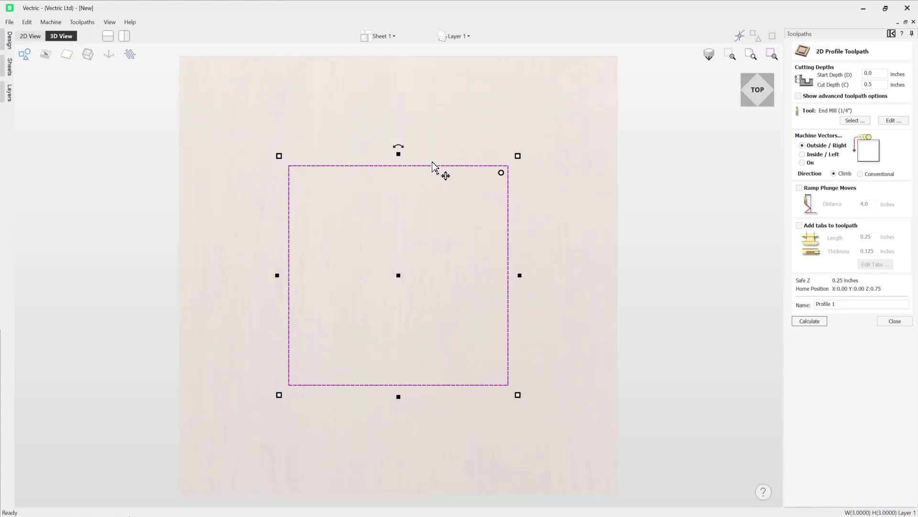
Try the On and Inside / Left machining options for the profile and return to Outside / Right.
click(875, 85)
click(813, 159)
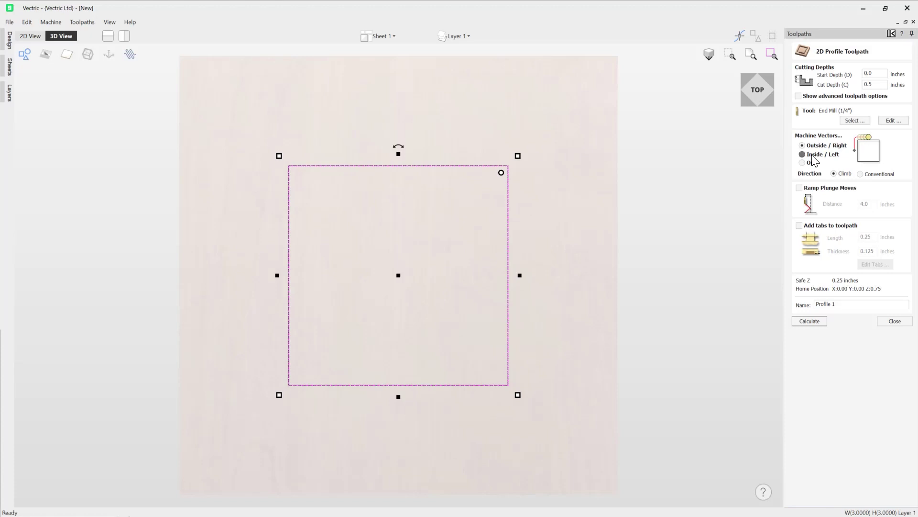
click(808, 167)
click(818, 154)
click(813, 145)
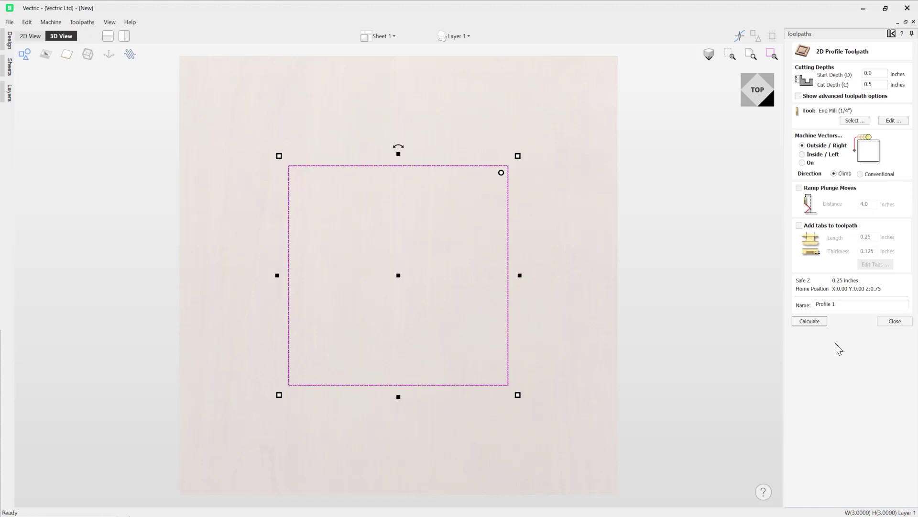
Calculate the toolpath under the name Profile 1 and examine its passes from the front and at an angle.
click(847, 305)
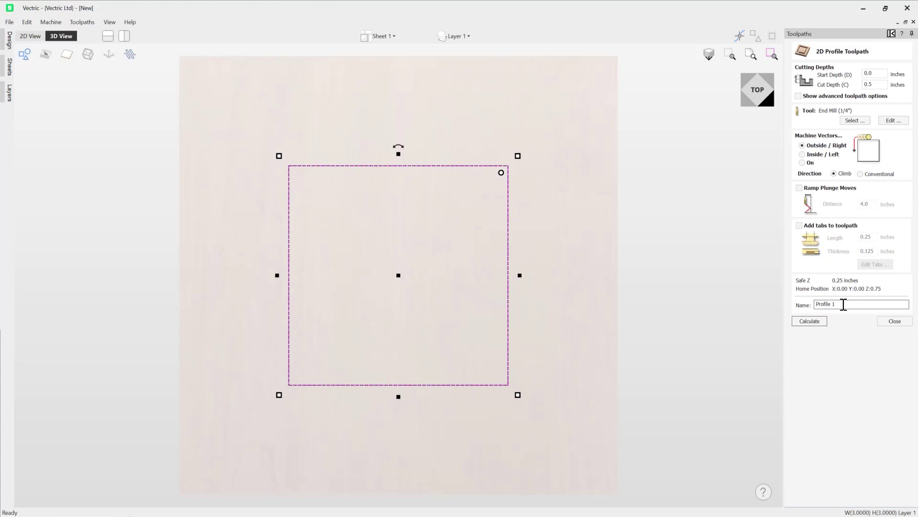
key(BackSpace)
click(814, 320)
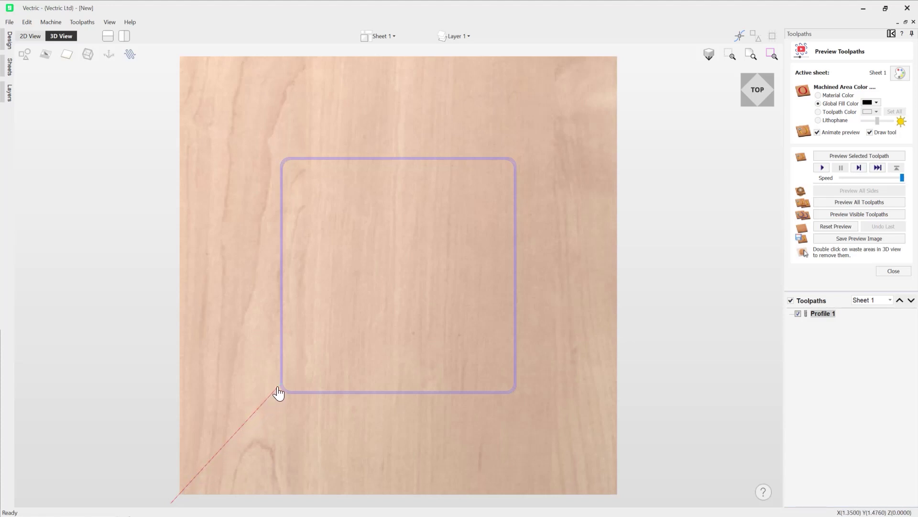
drag(756, 101, 759, 85)
click(759, 100)
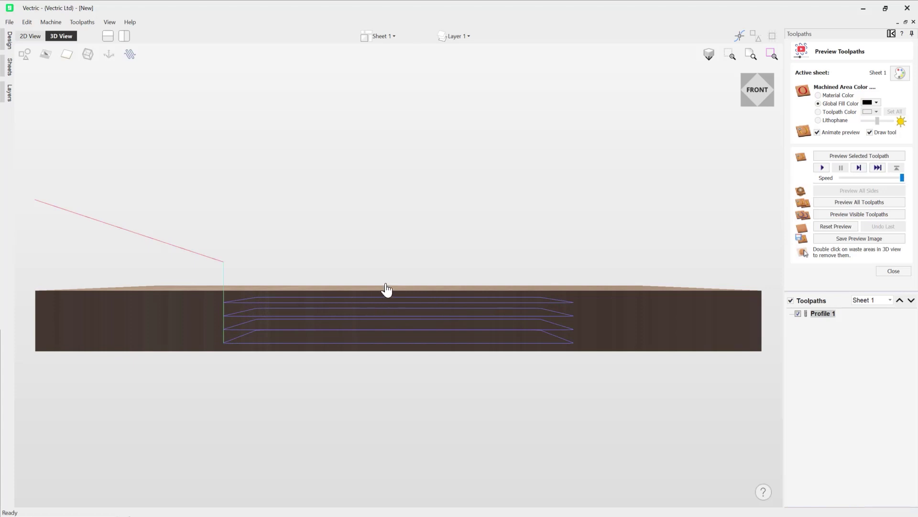
drag(389, 291, 464, 269)
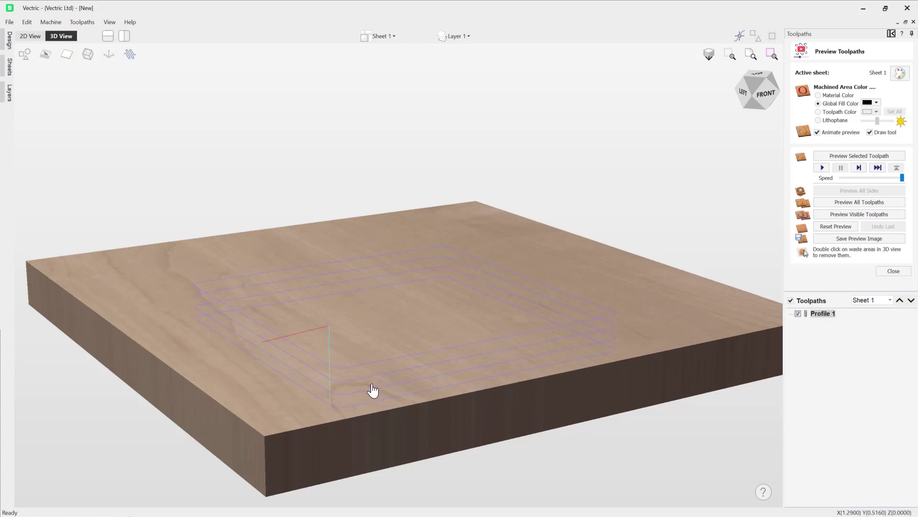
Reopen the Profile 1 toolpath and increase its end mill's pass depth so fewer passes are cut.
mouse_move(823, 314)
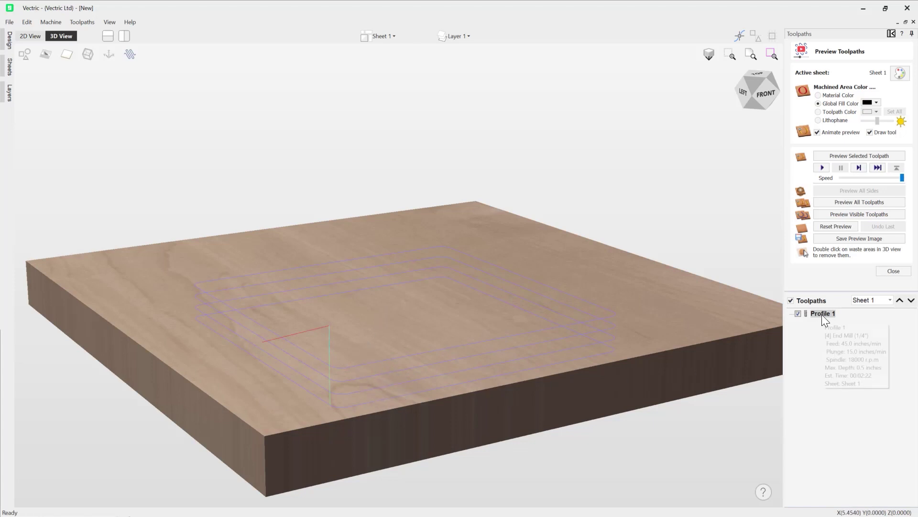
double_click(821, 314)
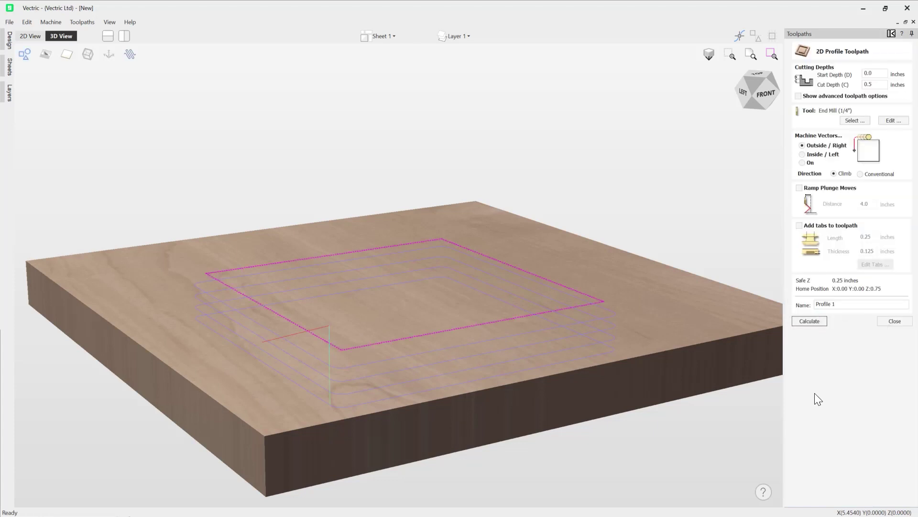
click(893, 121)
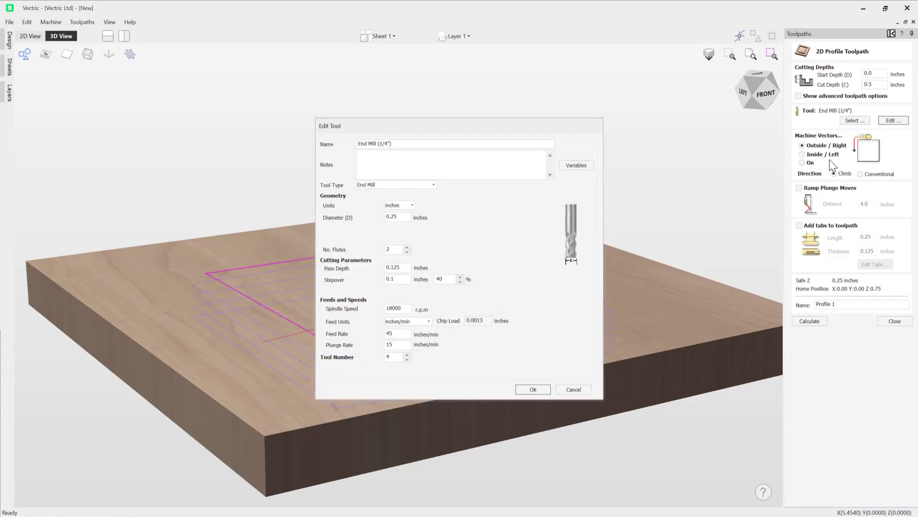
drag(389, 268, 404, 268)
click(534, 389)
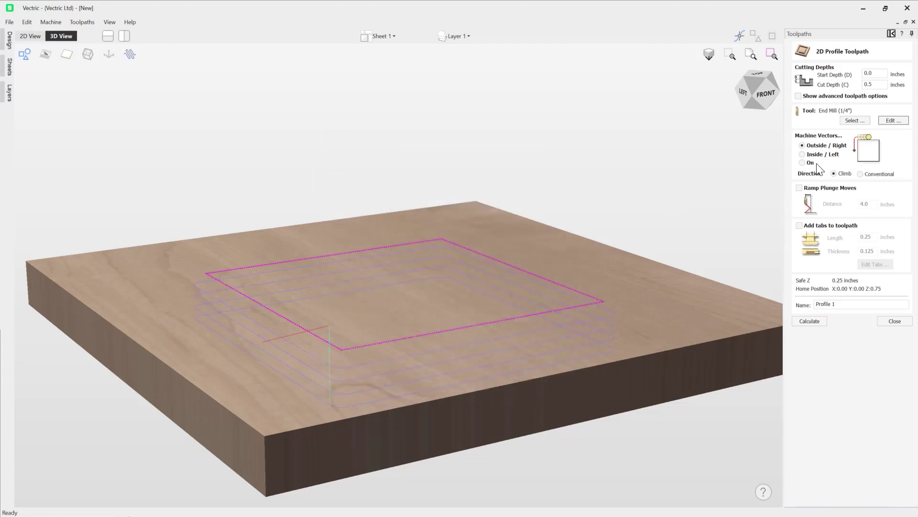
Check the 1/4" end mill's stored pass depth in the tool database and recalculate Profile 1.
click(853, 120)
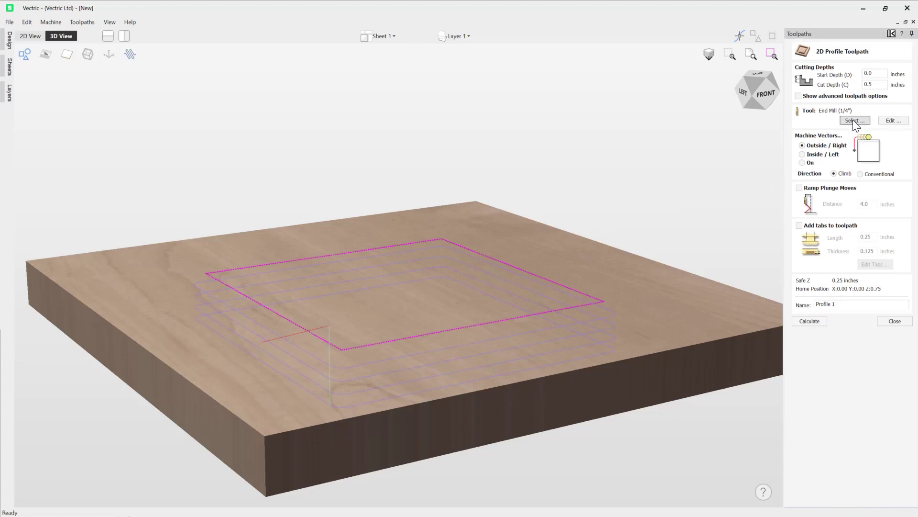
click(447, 273)
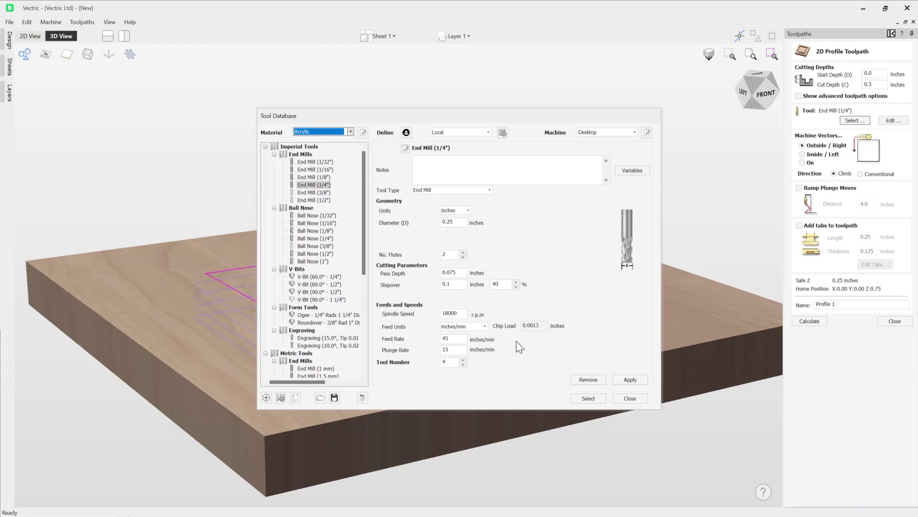
click(627, 398)
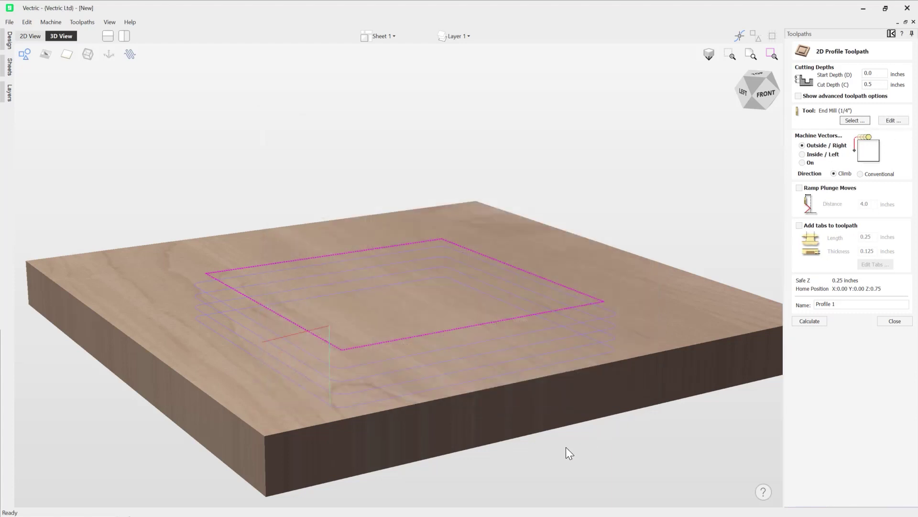
click(814, 320)
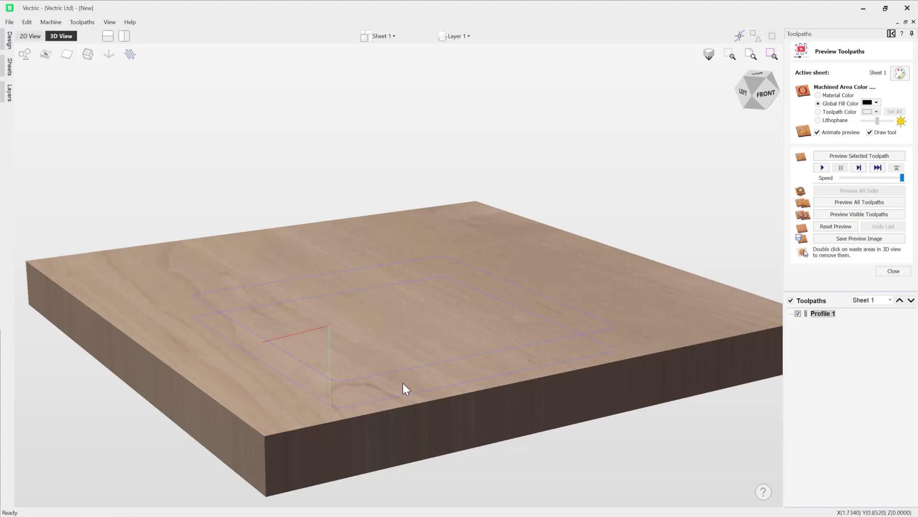
Lower the simulation speed to about the midpoint and preview the Profile 1 cut.
drag(435, 377, 242, 277)
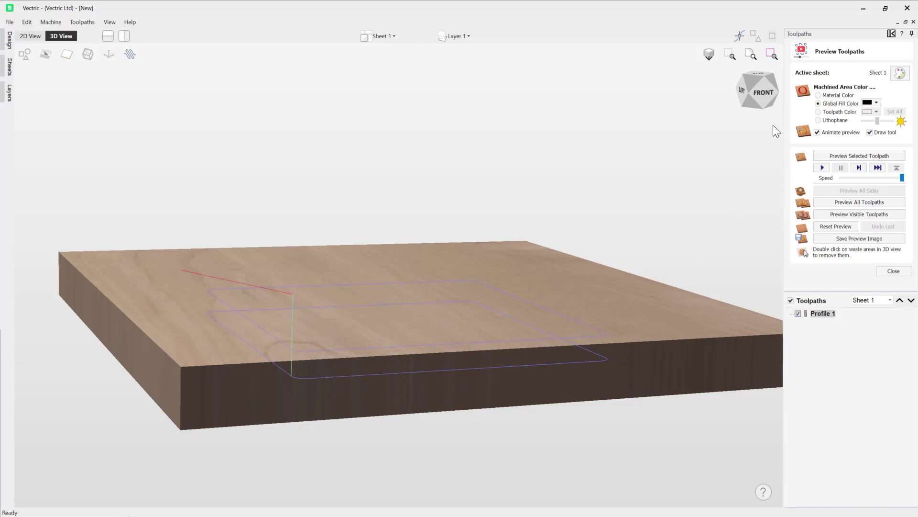
drag(761, 104, 739, 142)
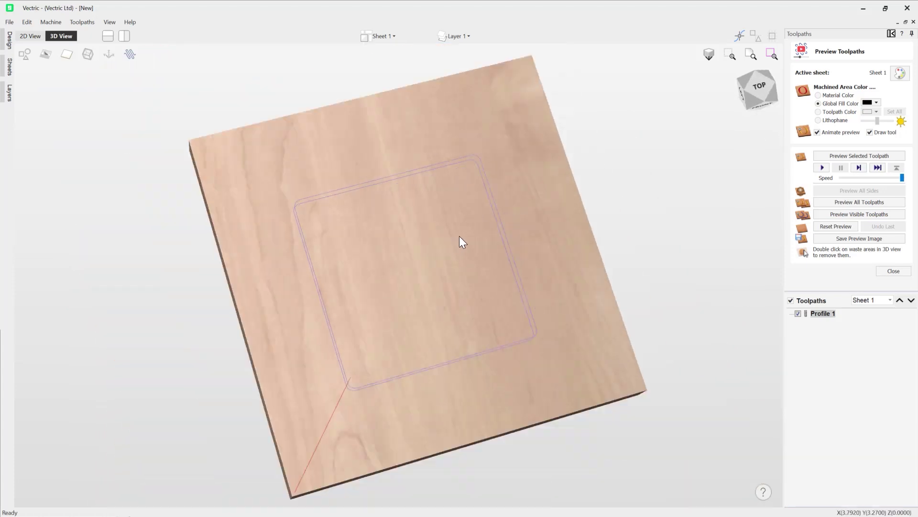
drag(375, 256, 526, 282)
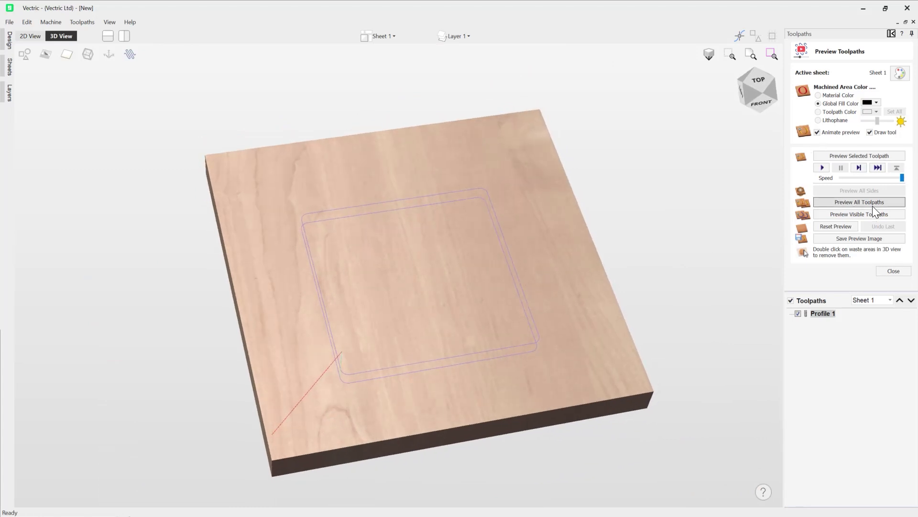
drag(900, 180, 869, 177)
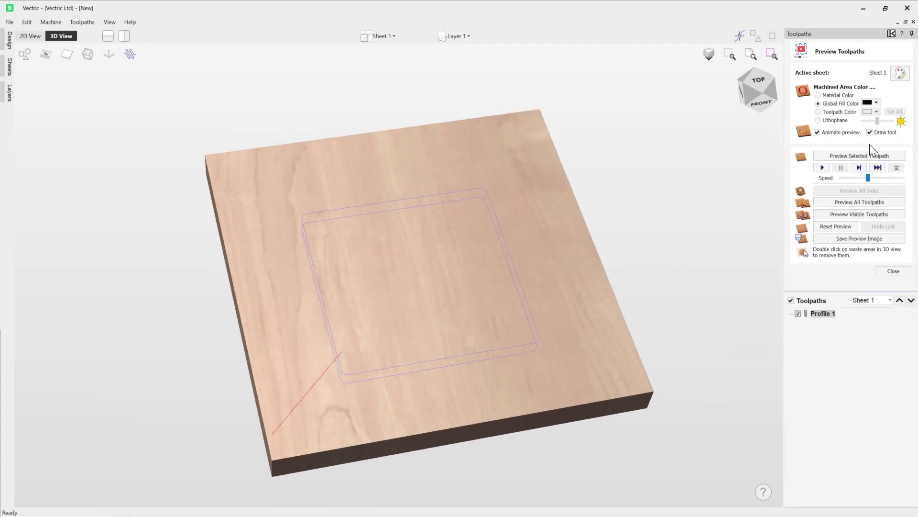
click(863, 156)
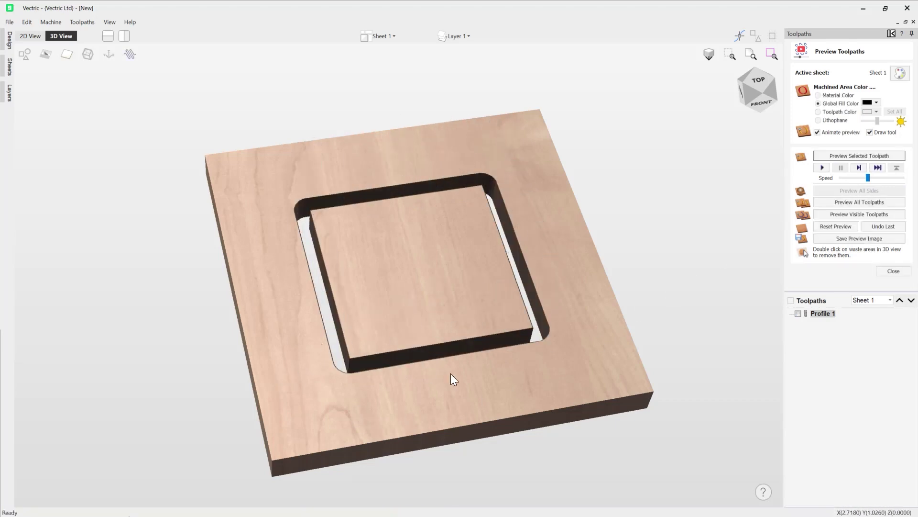
Remove the waste material around the cut-out square in the preview, inspect the part, and reset the preview.
drag(453, 322, 510, 311)
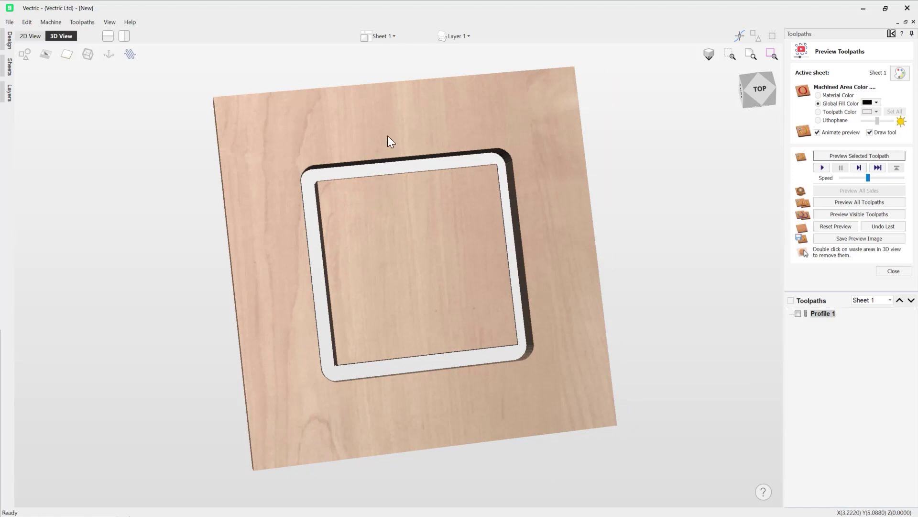
double_click(529, 124)
drag(489, 224, 507, 270)
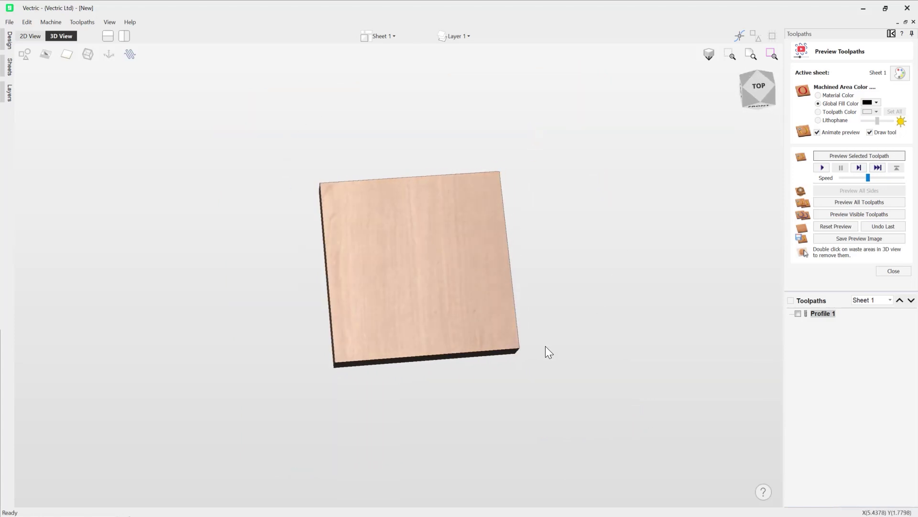
drag(380, 375, 543, 363)
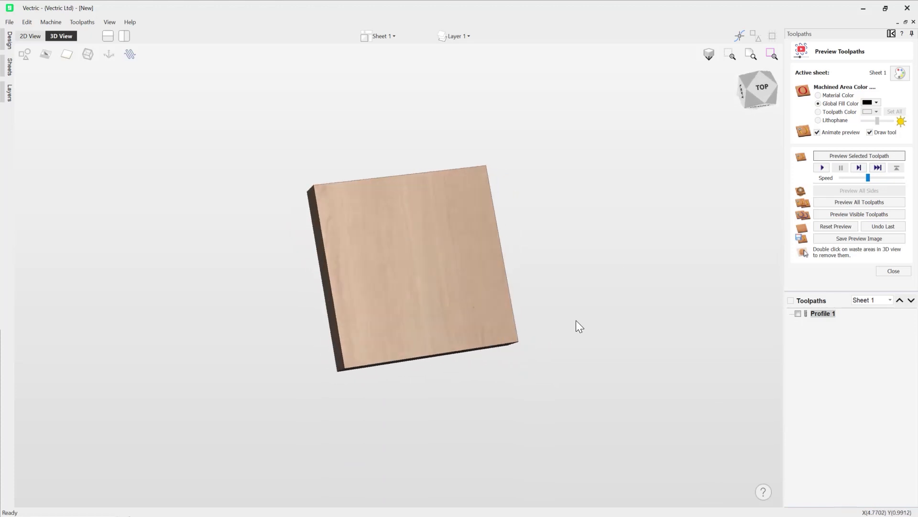
click(765, 86)
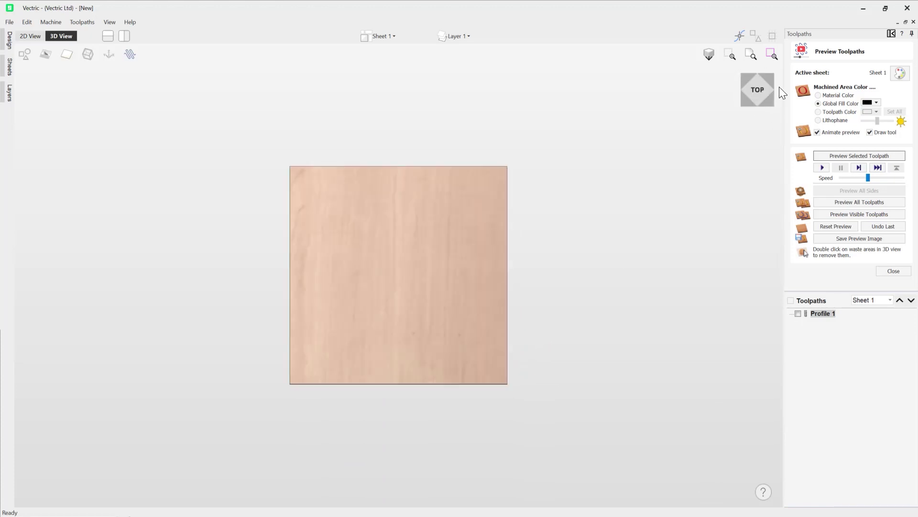
click(833, 225)
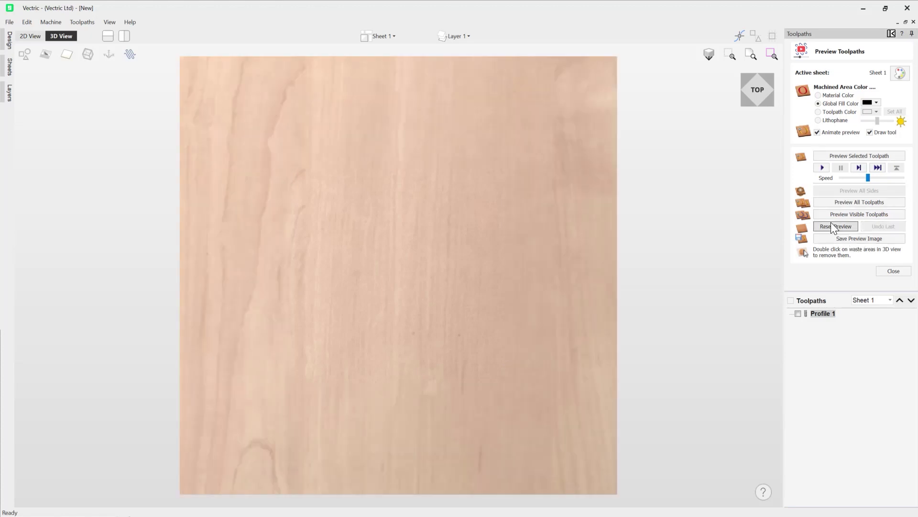
click(901, 271)
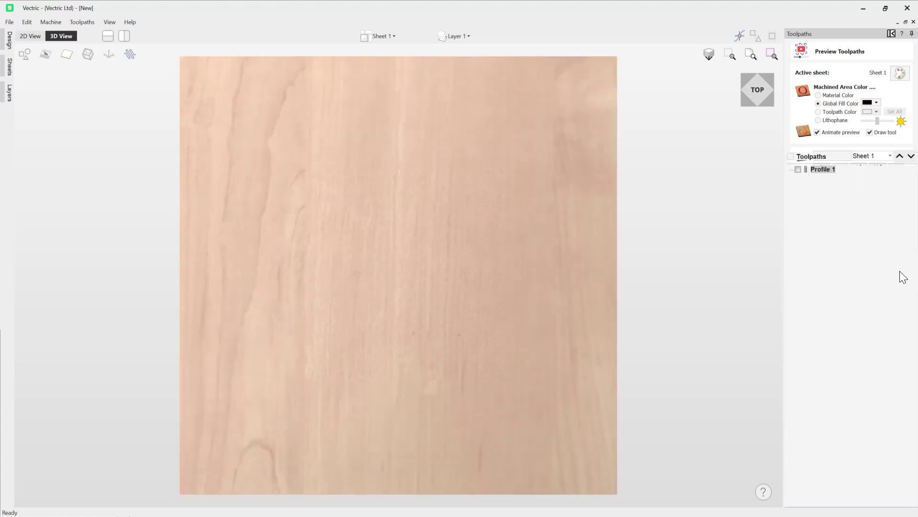
Reopen Profile 1, enable ramp plunge moves with a distance of 1 inch, and recalculate the toolpath.
double_click(822, 169)
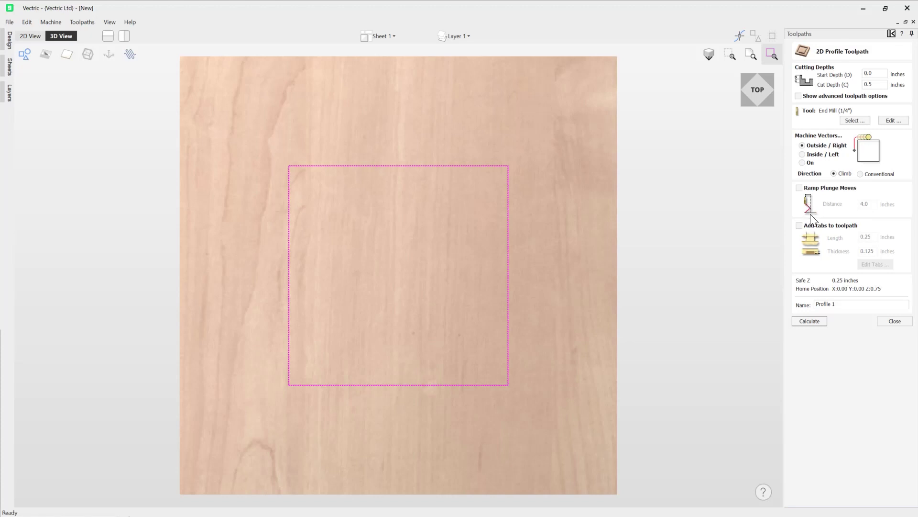
click(799, 188)
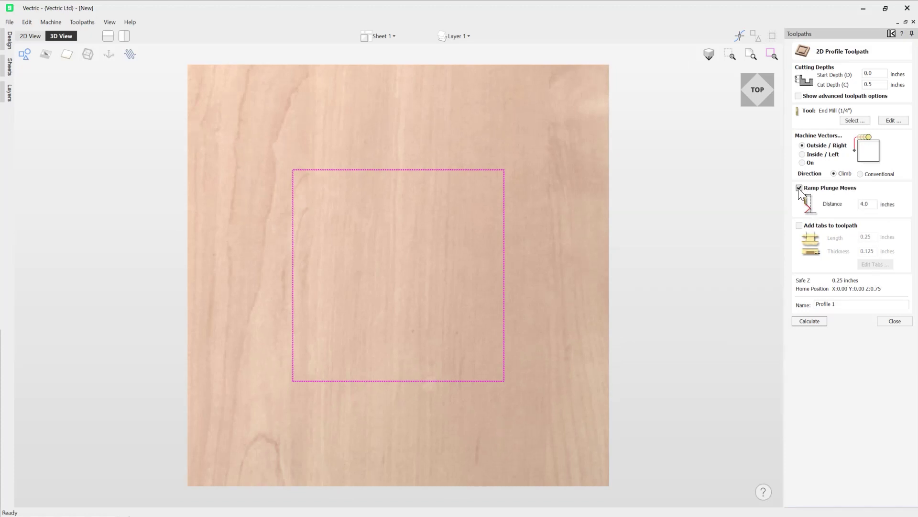
drag(873, 204, 851, 204)
text(1)
click(817, 320)
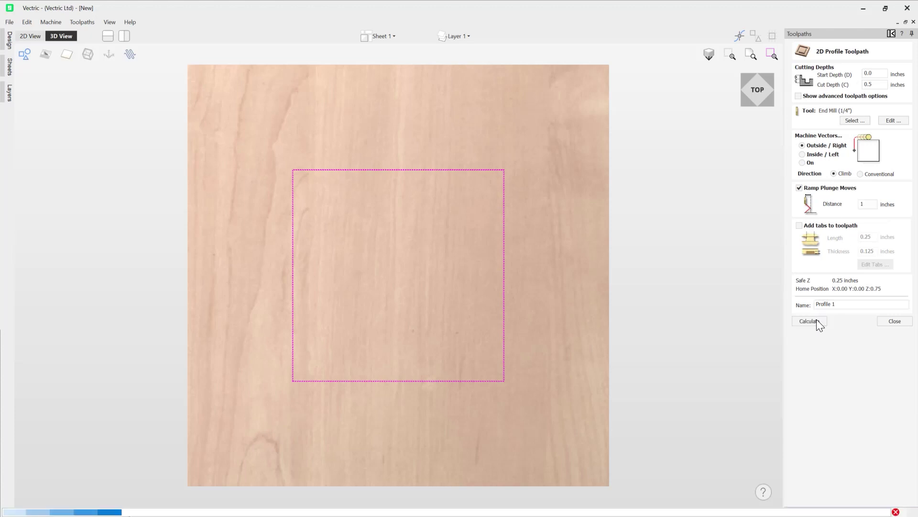
Examine the ramped plunge moves of the Profile 1 toolpath from the left side and from an angle.
drag(401, 388, 651, 142)
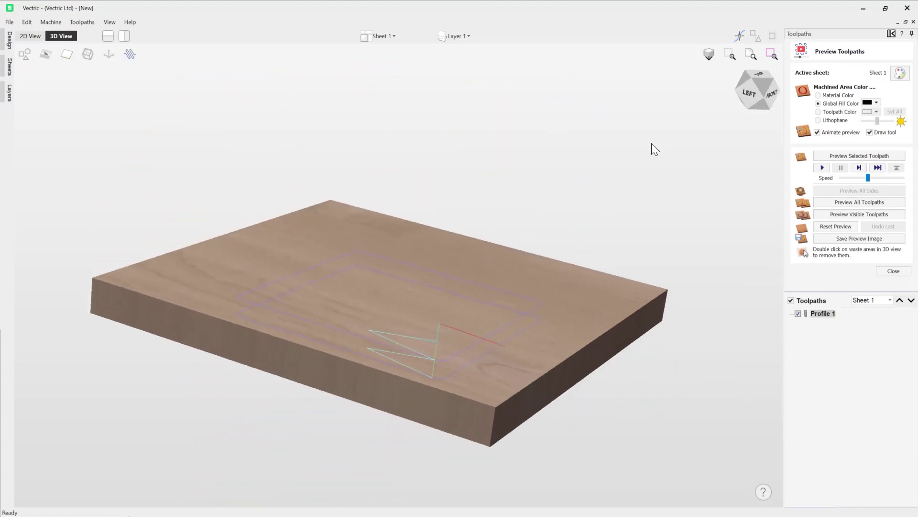
click(748, 95)
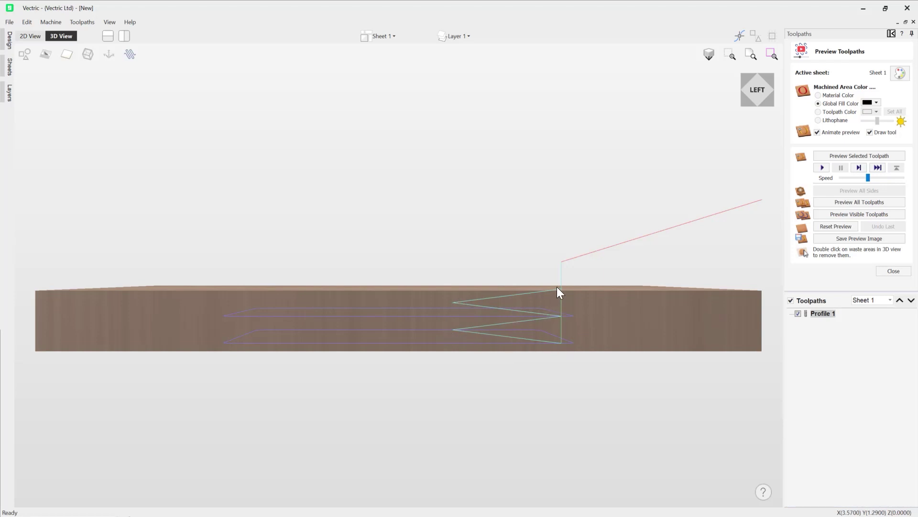
mouse_move(760, 97)
mouse_down()
mouse_move(742, 116)
mouse_move(756, 87)
mouse_up()
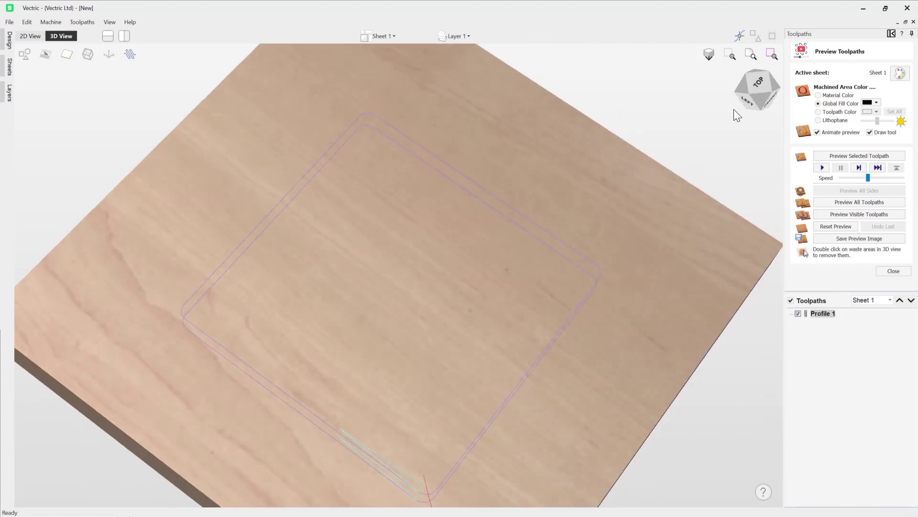
click(753, 85)
drag(455, 341, 504, 294)
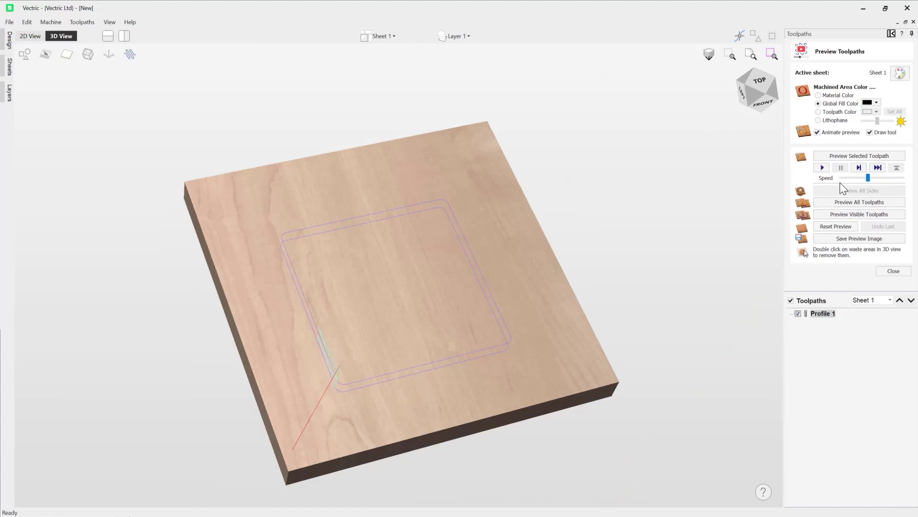
Preview the ramped Profile 1 cut at a lower simulation speed and reset the preview.
drag(870, 178, 865, 177)
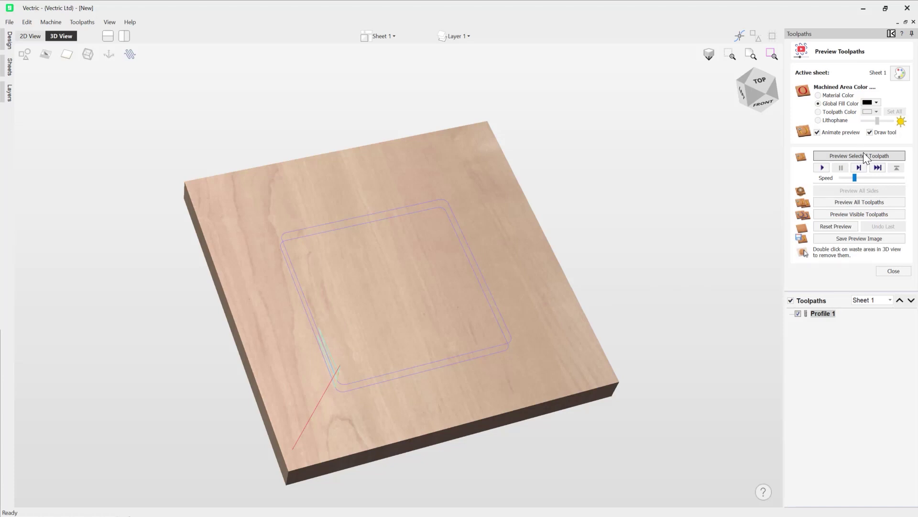
click(860, 156)
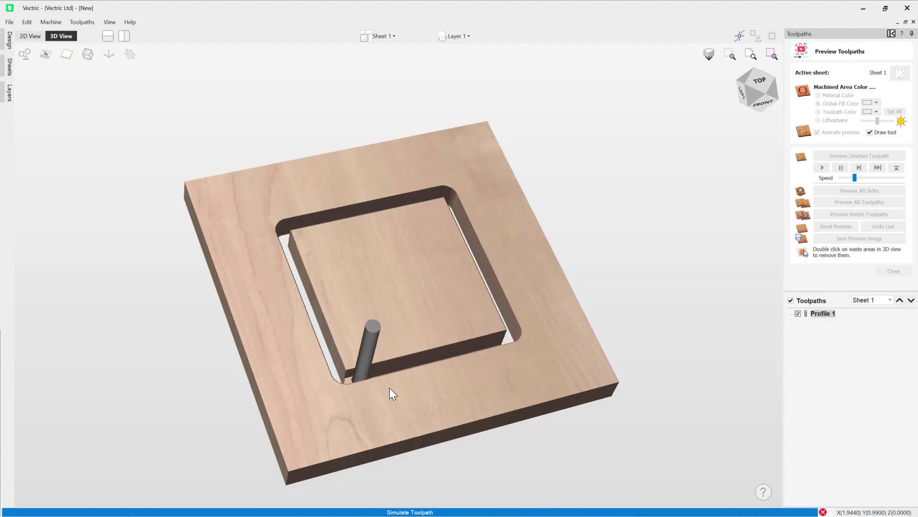
drag(548, 277, 537, 352)
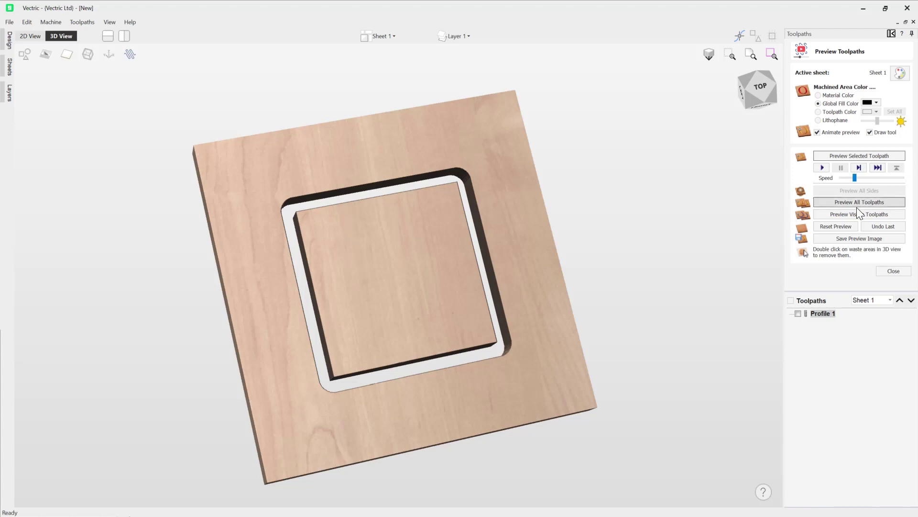
click(842, 225)
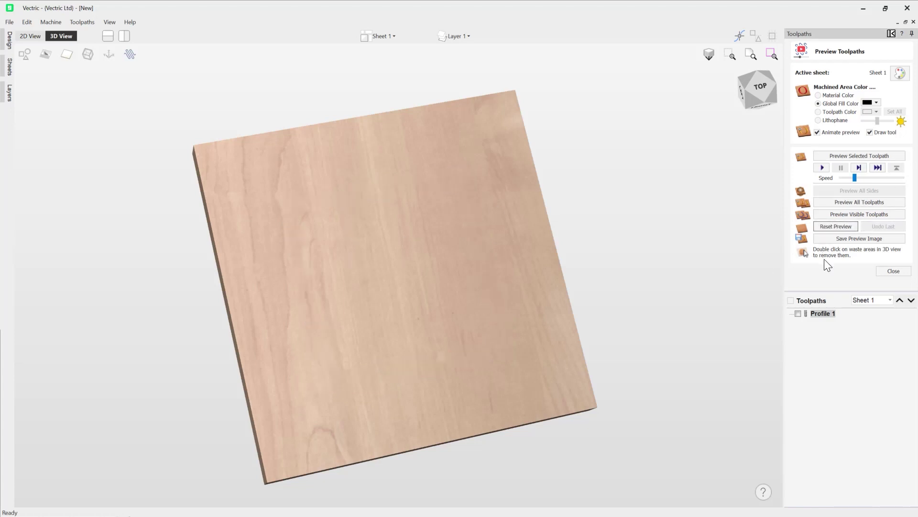
click(759, 88)
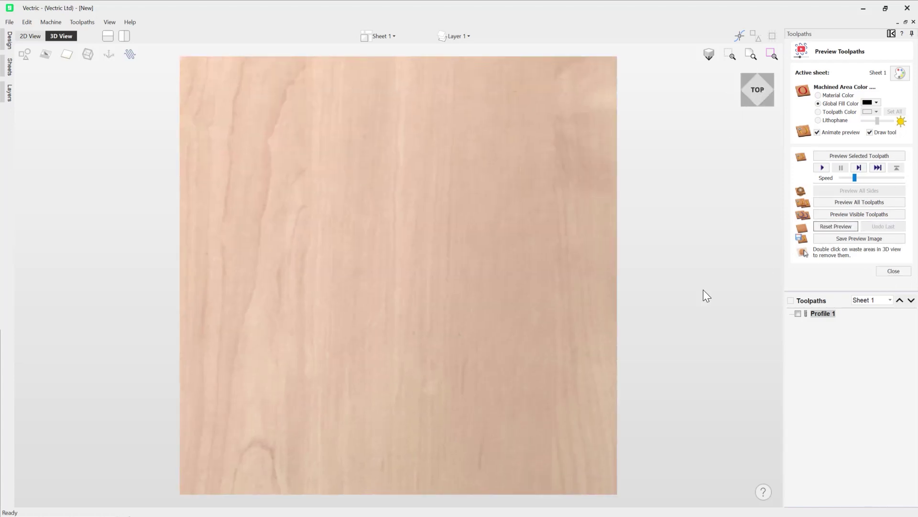
Reopen the Profile 1 toolpath and enable tabs with a length of 0.5 inches.
double_click(822, 313)
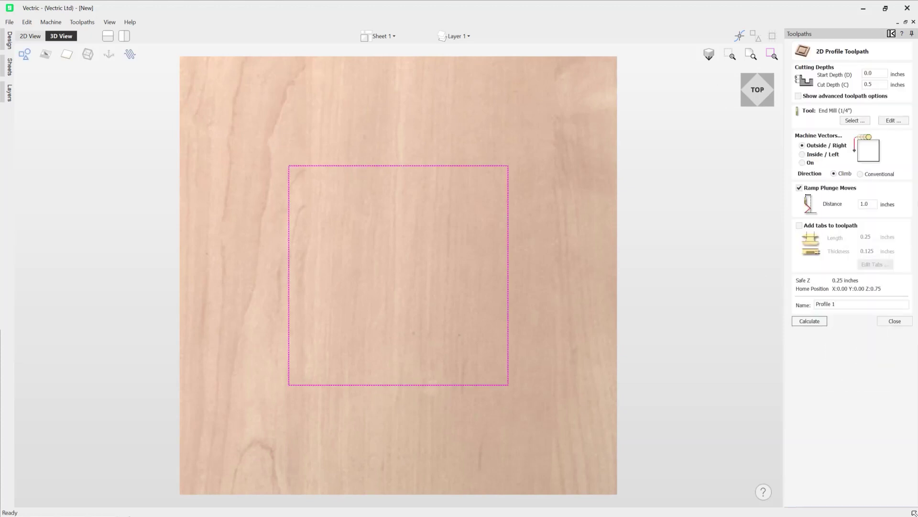
click(799, 225)
drag(865, 237, 873, 238)
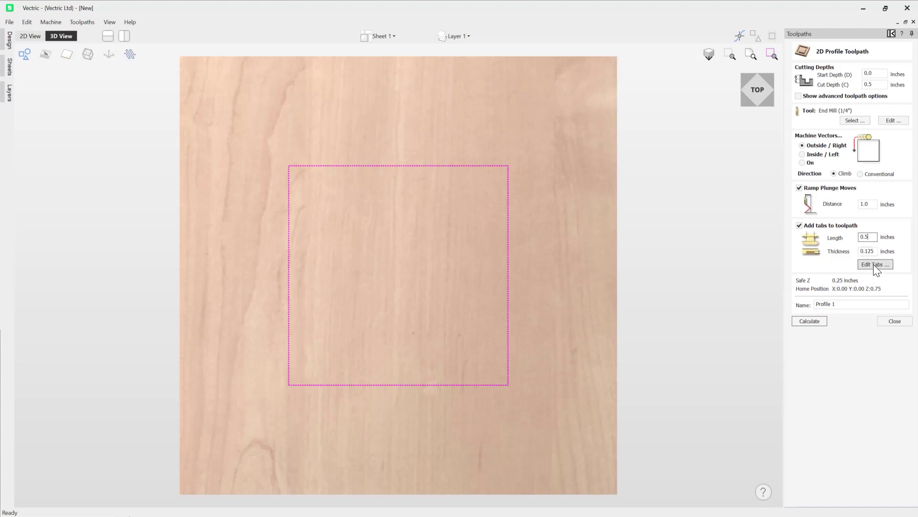
Edit the toolpath tabs and automatically add a constant number of 4 tabs around the square.
click(873, 265)
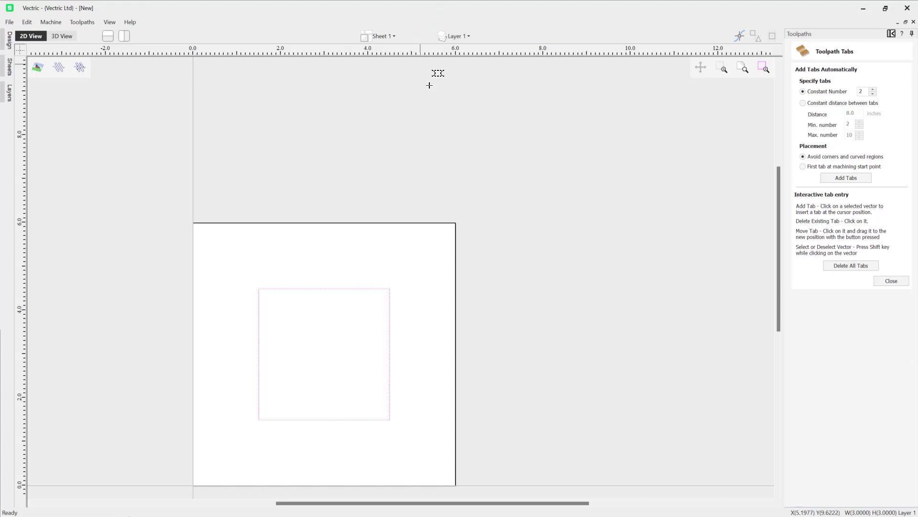
drag(778, 211, 778, 235)
key(F6)
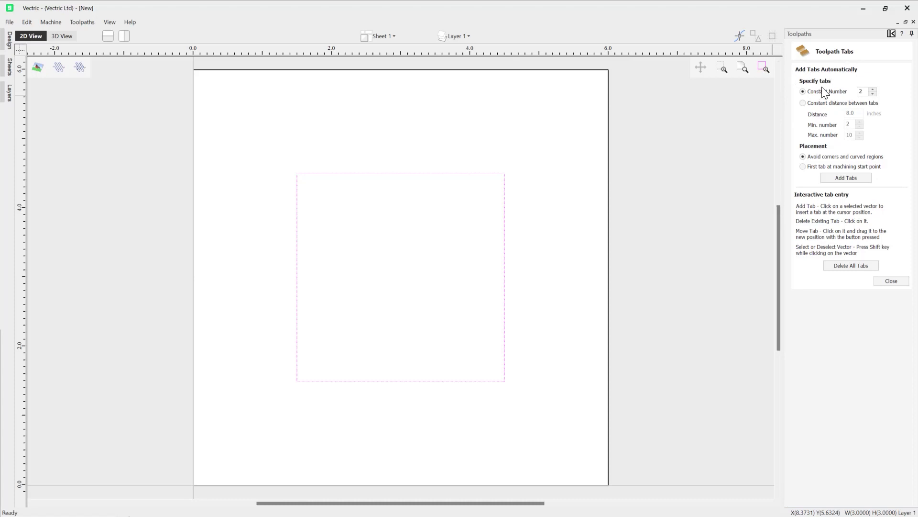
click(874, 89)
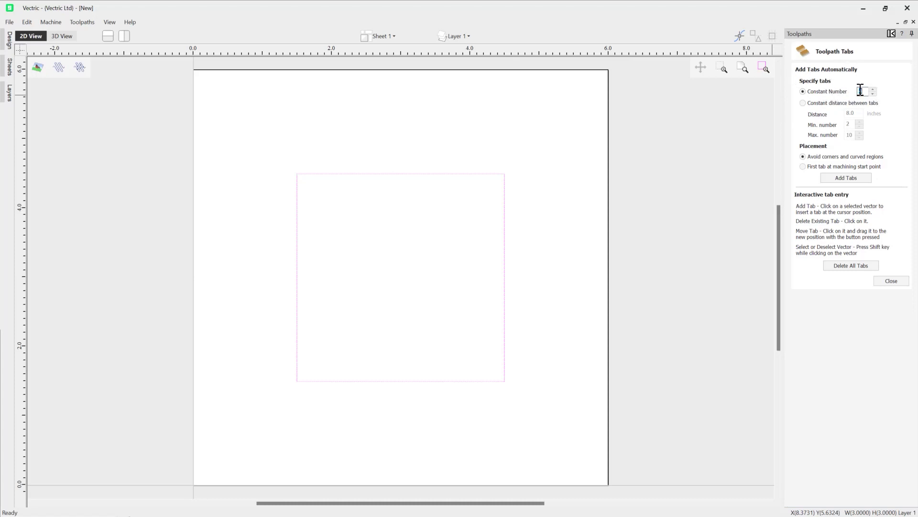
click(873, 89)
click(840, 178)
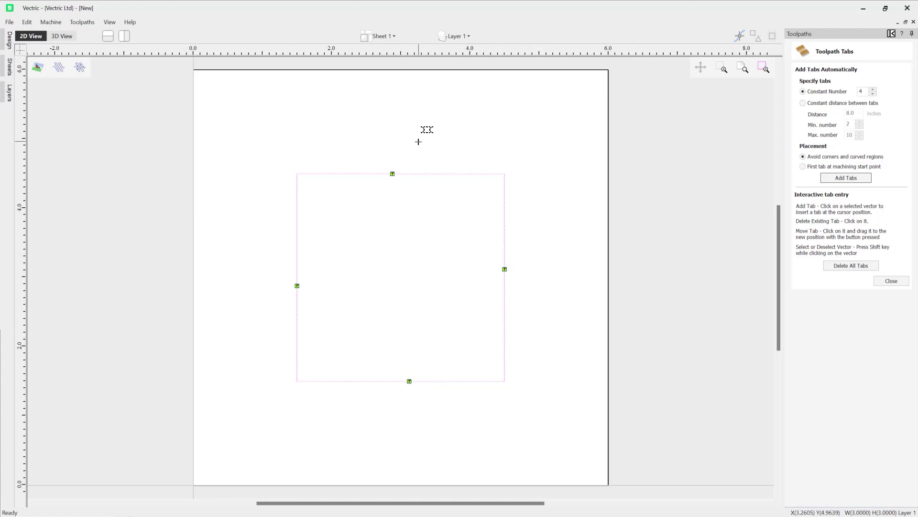
Try a constant number of 3 tabs on the square and restore it to 4.
click(873, 94)
click(861, 180)
double_click(862, 90)
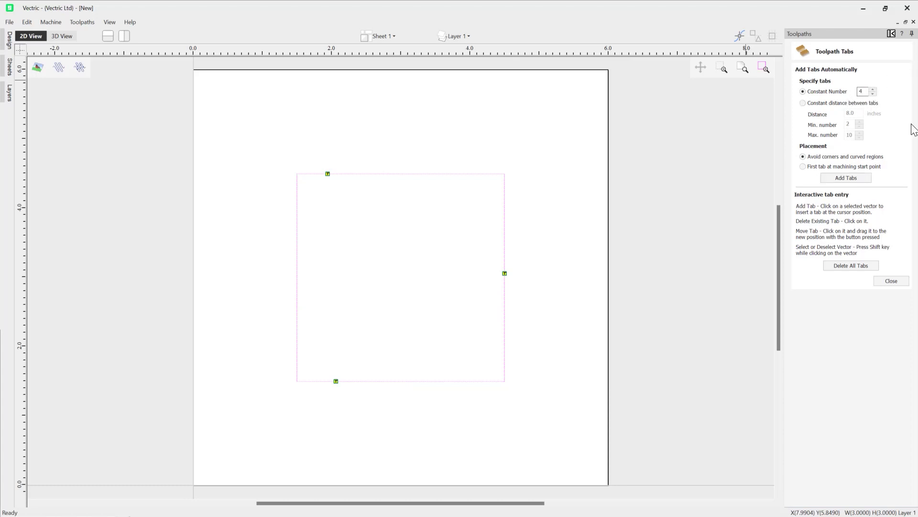
click(846, 178)
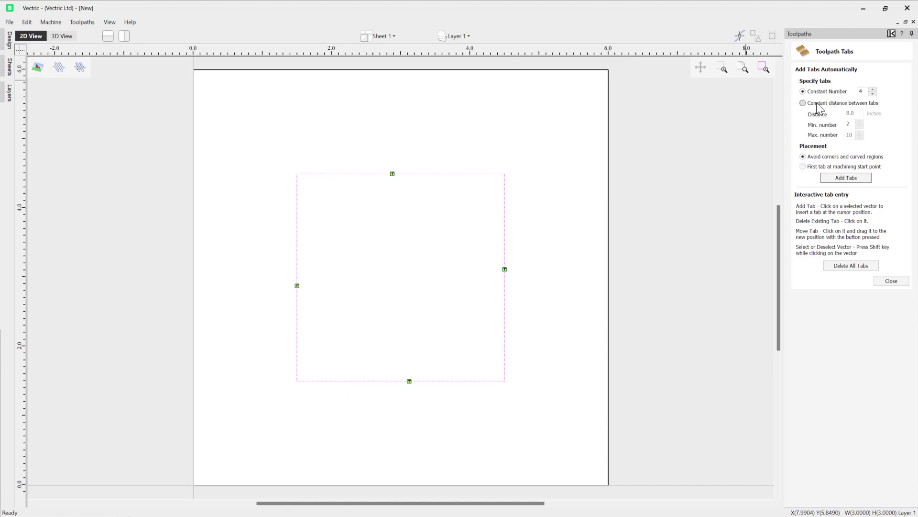
Try tabs at a constant distance of 1 inch with a maximum number of 8.
click(843, 108)
drag(863, 115, 820, 112)
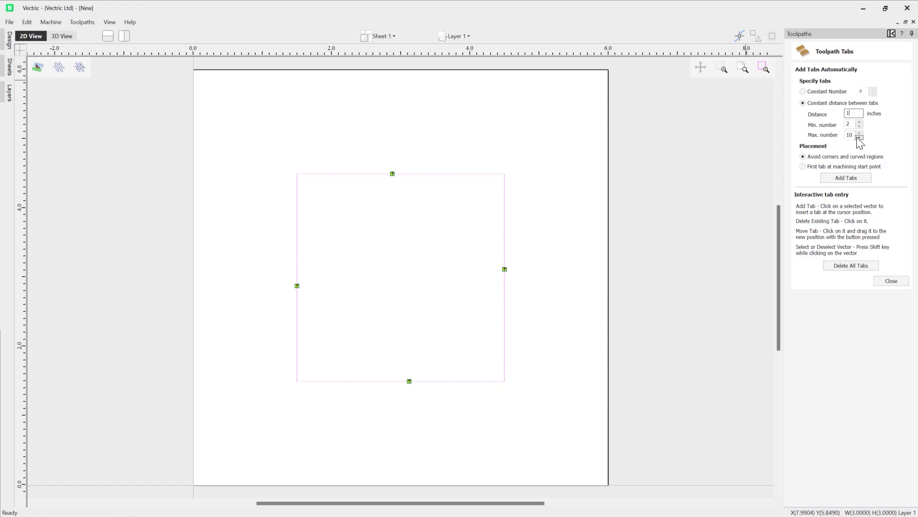
click(860, 138)
click(860, 138)
click(850, 177)
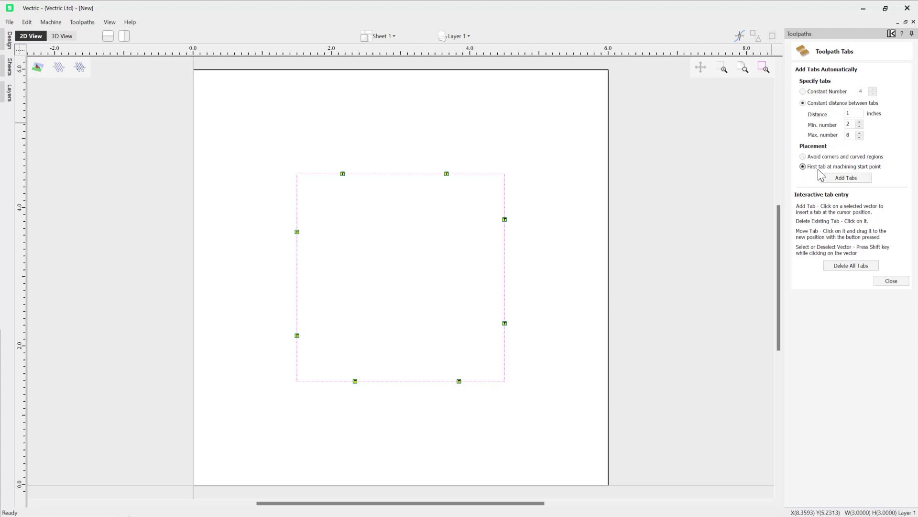
Try placing the first tab at the machining start point, and return to 4 tabs that avoid corners and curved regions.
click(848, 181)
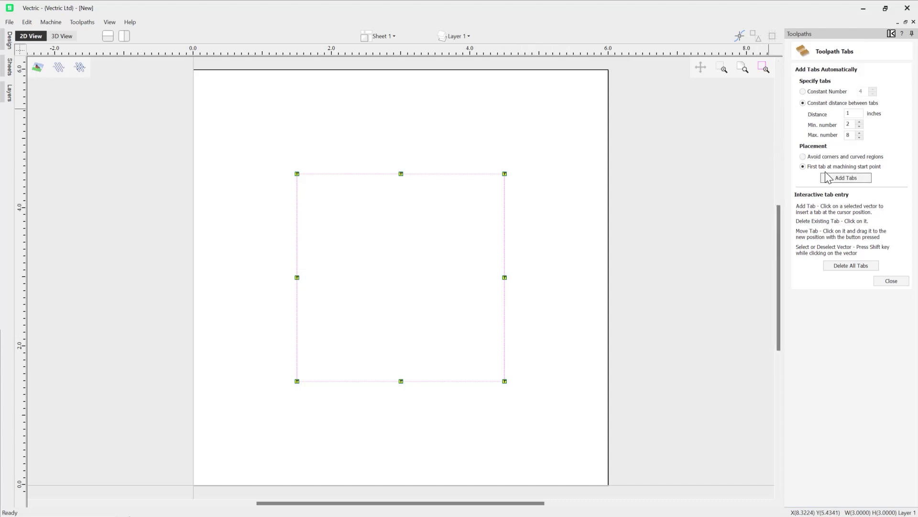
click(805, 157)
click(849, 180)
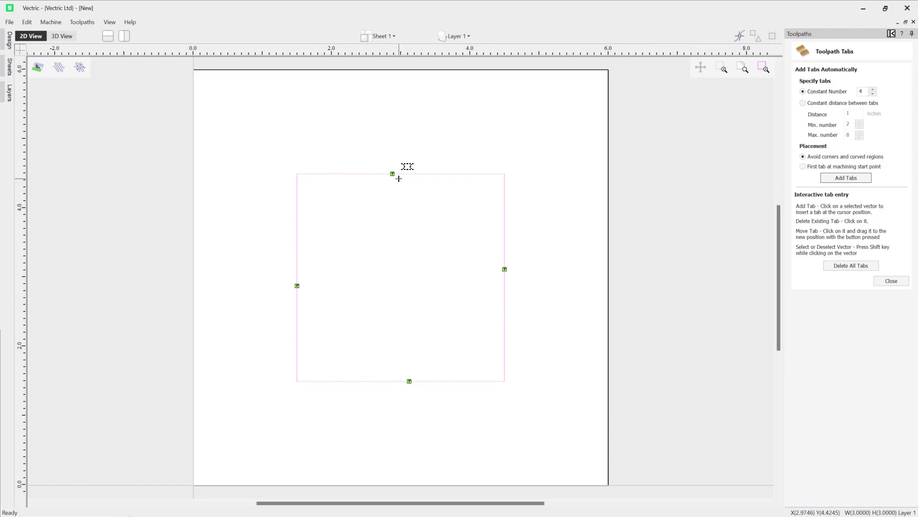
Insert extra tabs by hand on the square's top, right and bottom edges and delete them again.
click(449, 174)
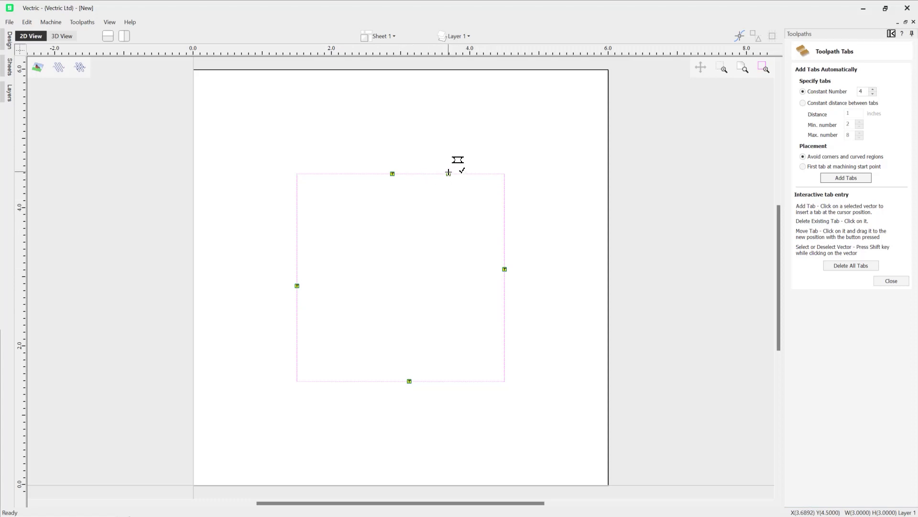
click(505, 328)
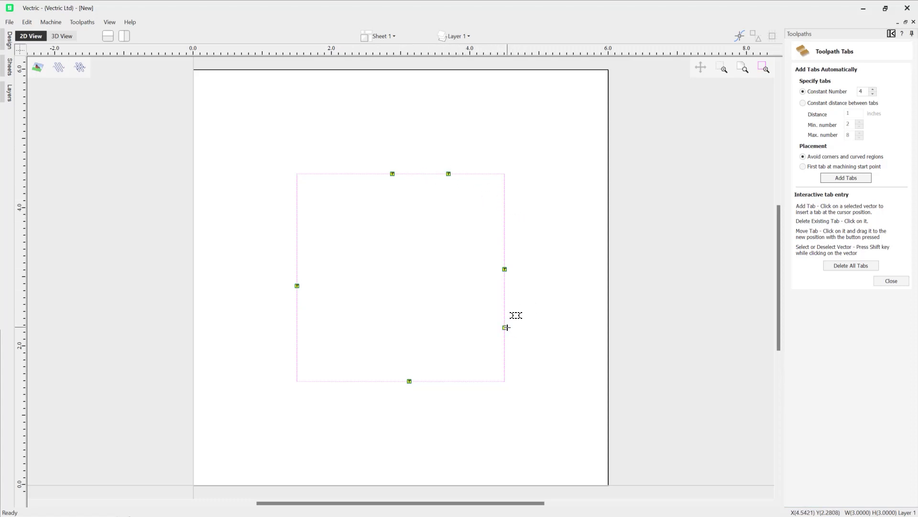
click(337, 381)
click(337, 381)
click(505, 327)
click(449, 174)
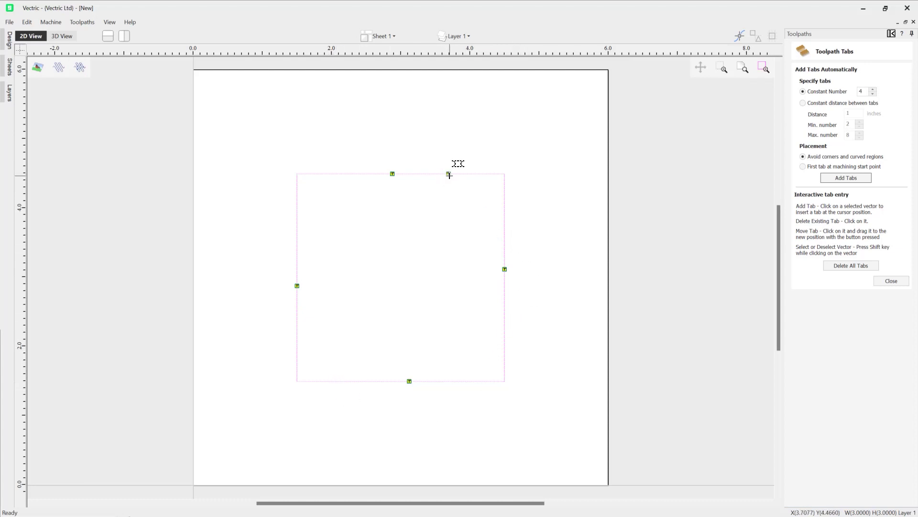
Insert a tab on the lower part of the square's right edge, move it slightly up, and delete it.
click(504, 339)
drag(505, 339, 504, 329)
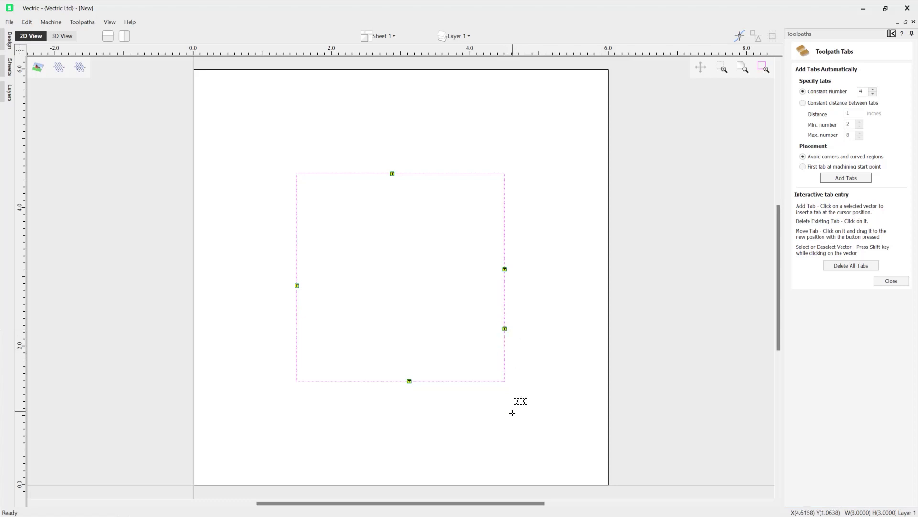
click(505, 330)
Move the right-edge tab slightly down toward the edge's middle and recalculate Profile 1 with its tabs.
drag(505, 276, 506, 282)
click(891, 281)
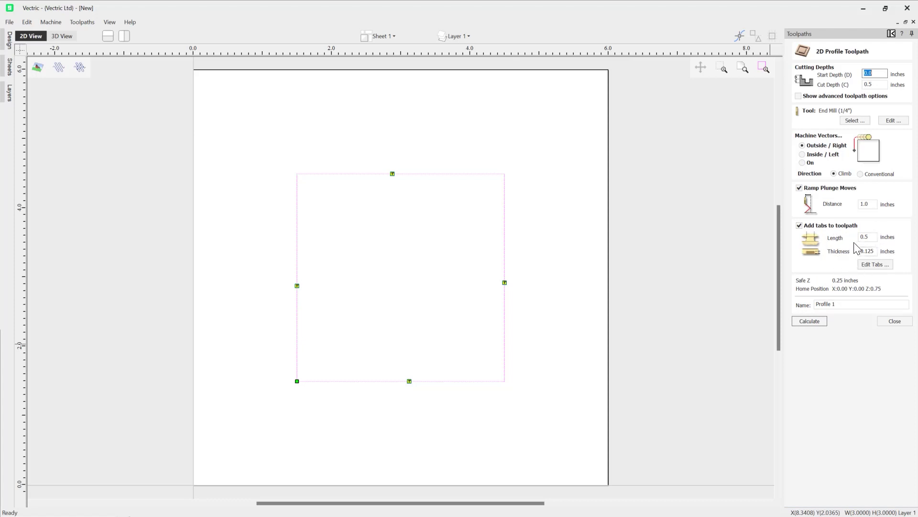
click(810, 322)
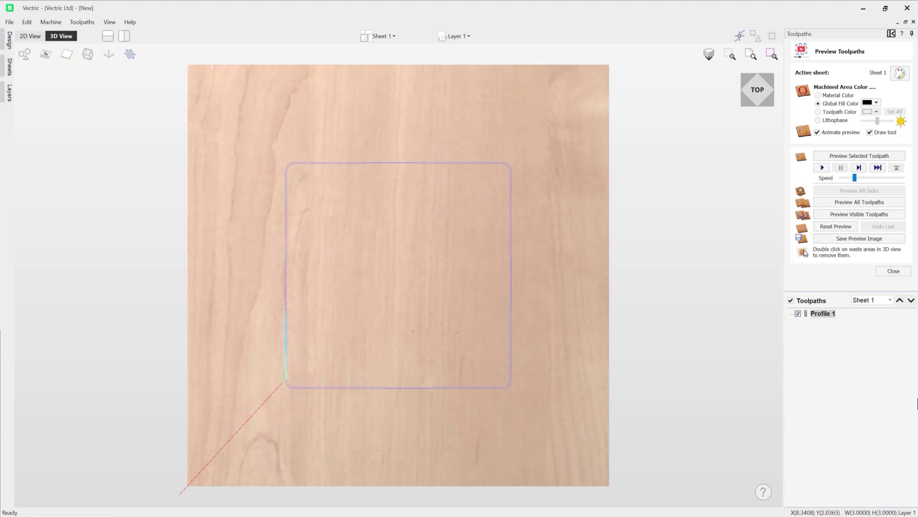
Preview the tabbed Profile 1 cut, raising the simulation speed partway, and inspect the tabs holding the square.
drag(415, 366, 495, 369)
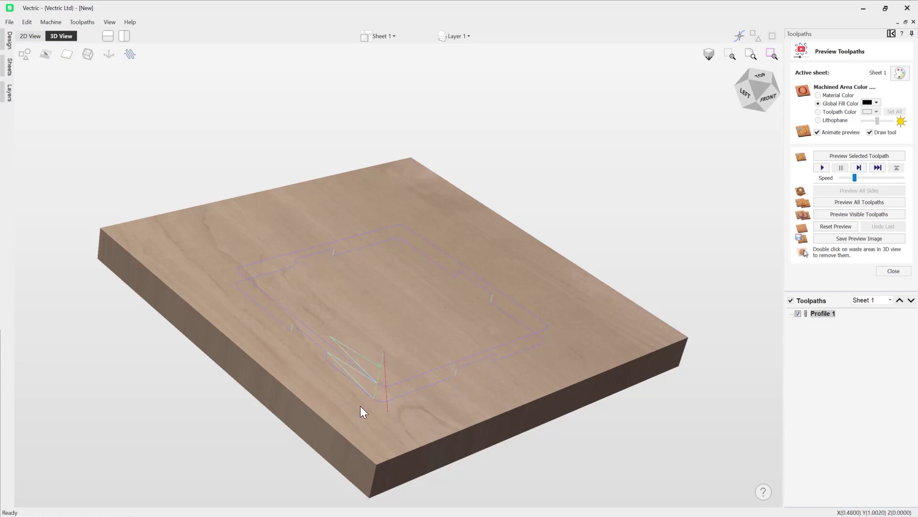
click(854, 156)
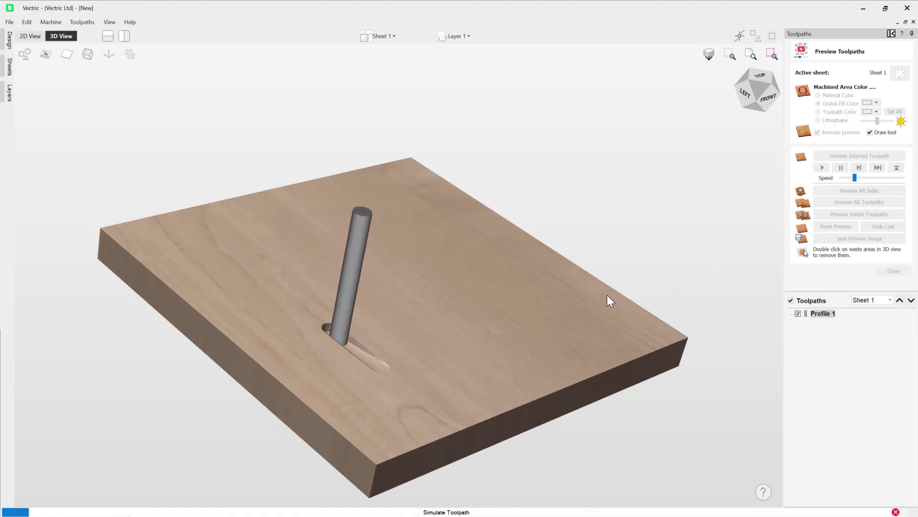
drag(421, 324, 343, 407)
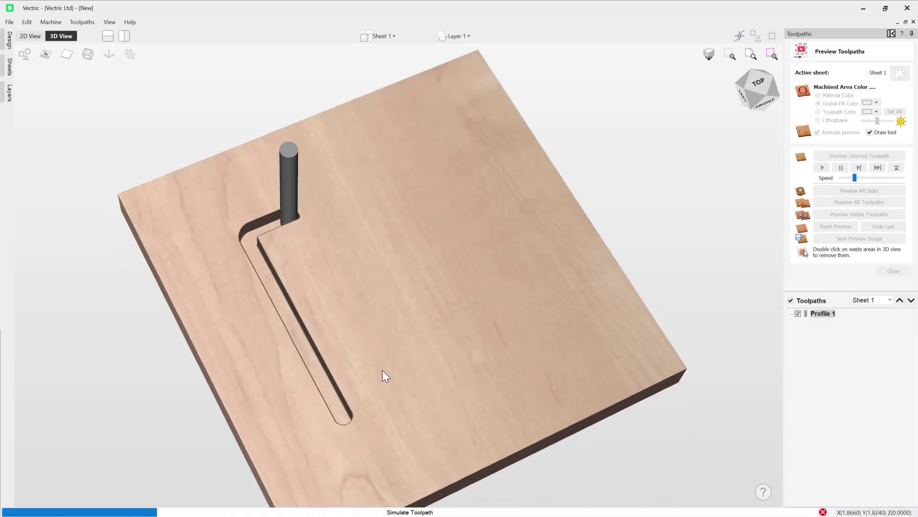
click(866, 177)
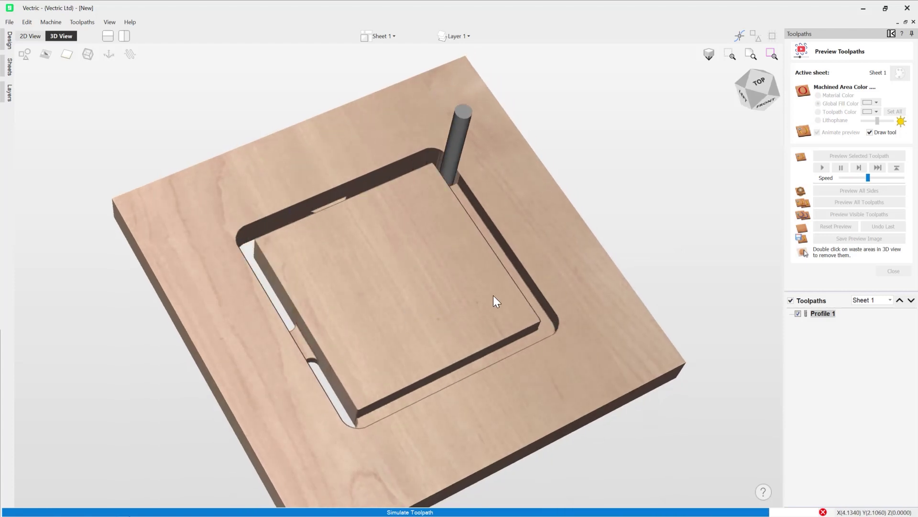
drag(458, 308, 473, 249)
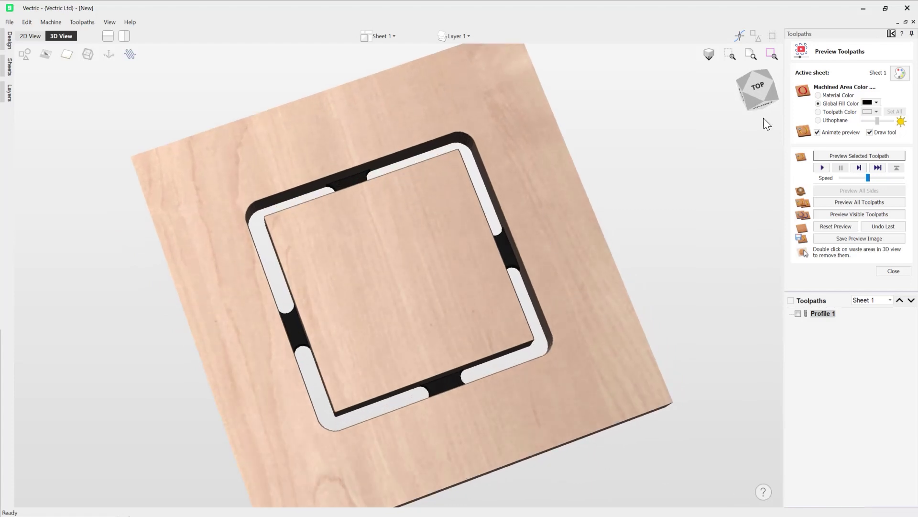
Show the machined areas in the material color, inspect the square's tabs from several angles, and reset the preview.
click(819, 95)
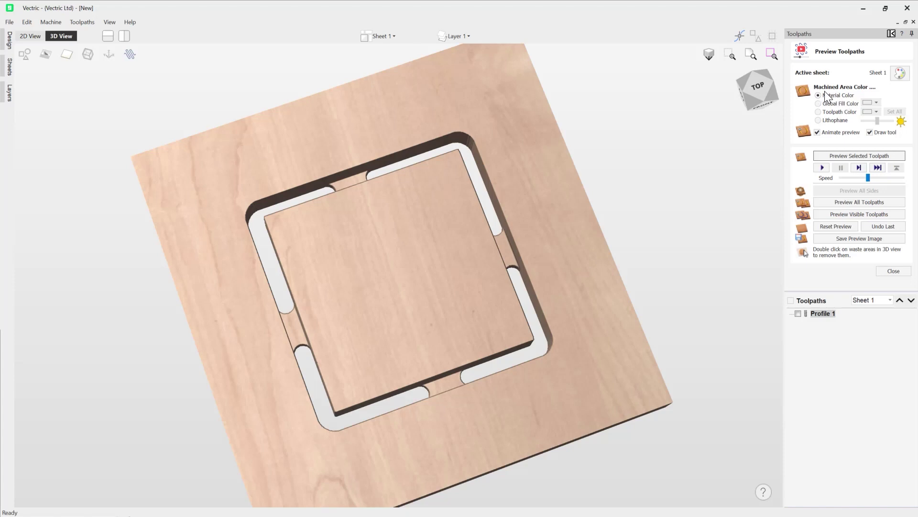
drag(432, 193, 445, 321)
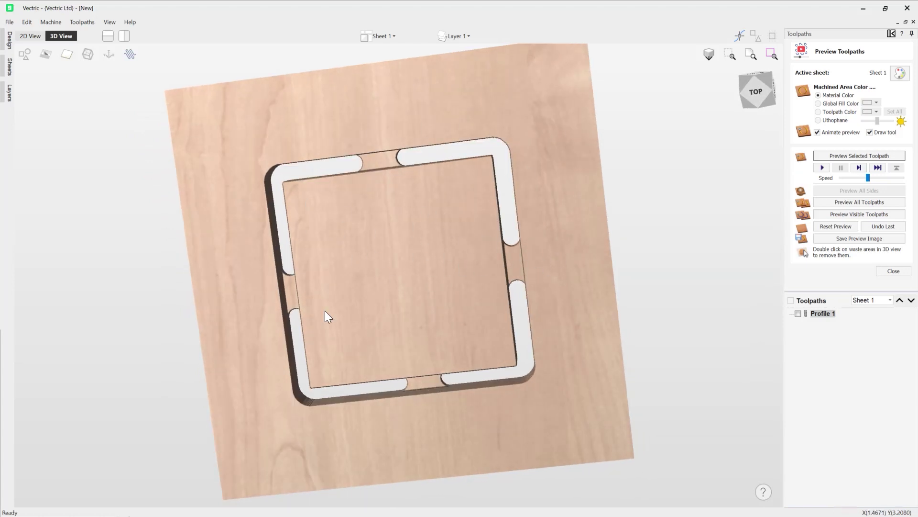
drag(445, 226, 434, 234)
drag(457, 286, 520, 233)
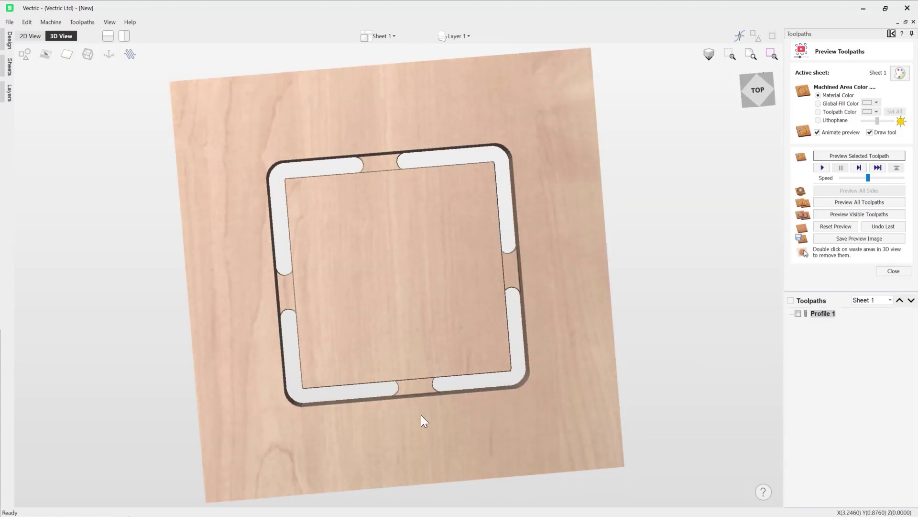
drag(408, 287, 464, 330)
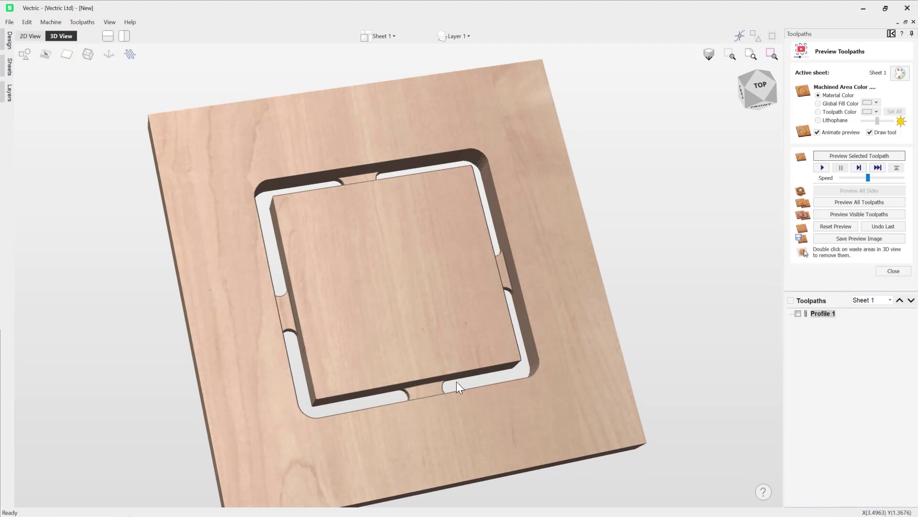
drag(473, 275, 451, 308)
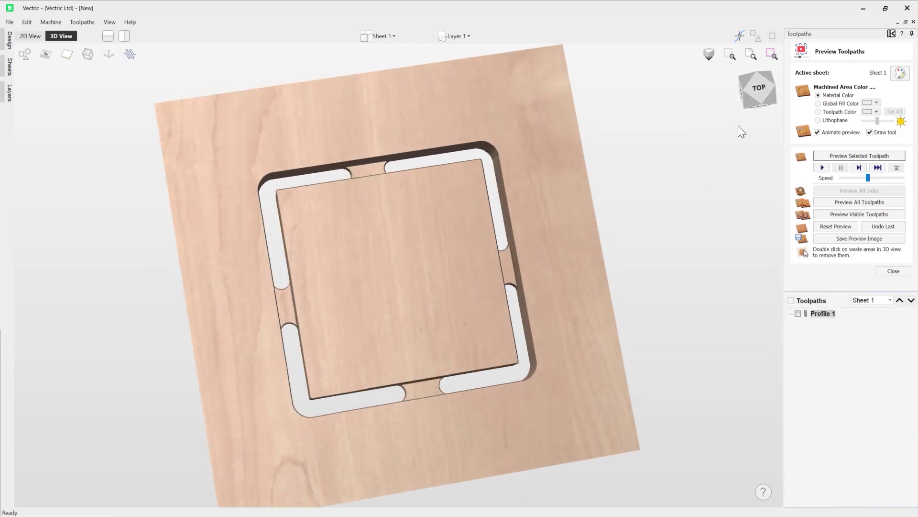
click(755, 94)
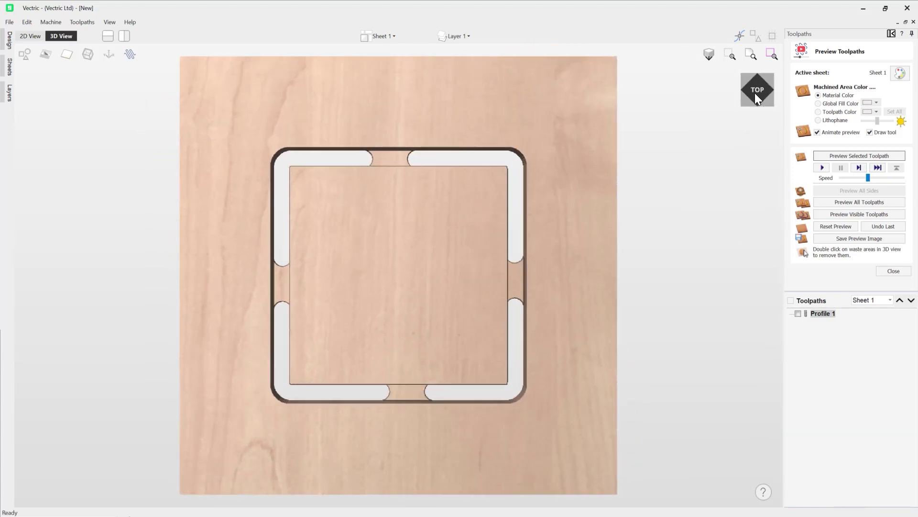
click(838, 227)
click(893, 272)
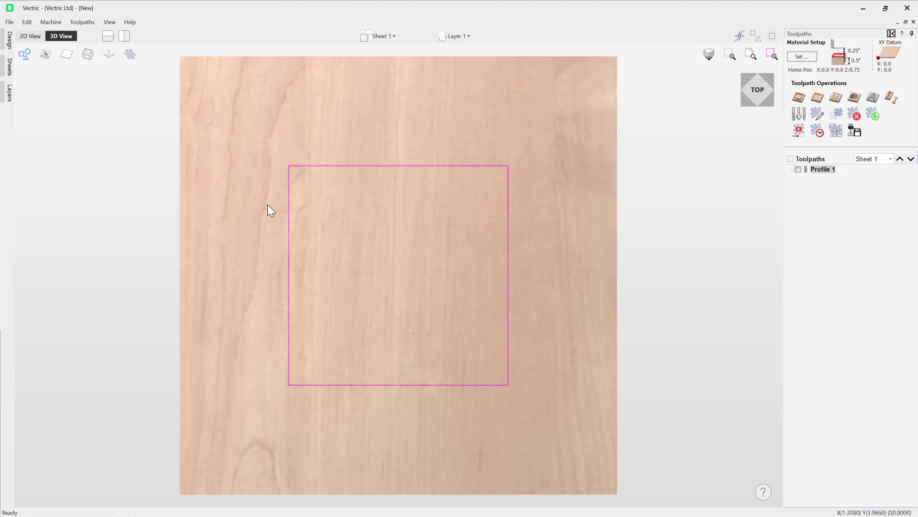
Draw a circle about 0.9 inches in diameter inside the upper-left part of the square.
click(892, 34)
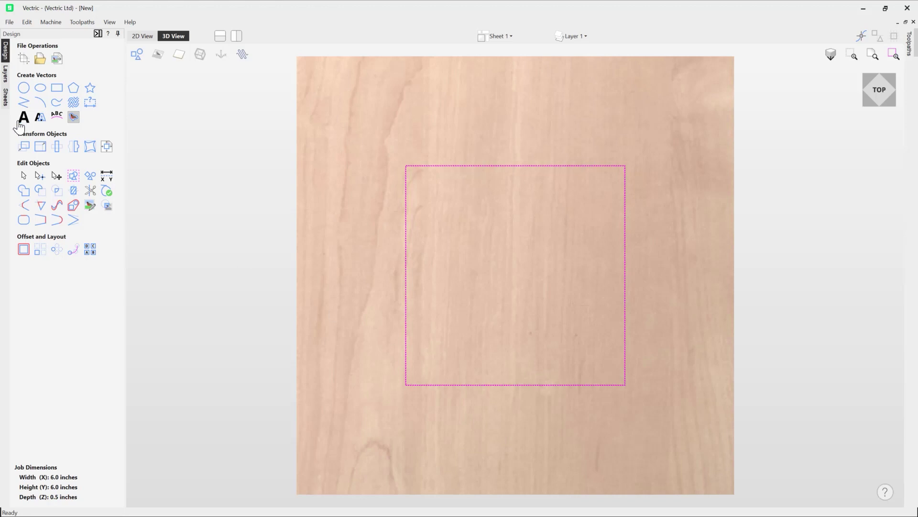
click(23, 89)
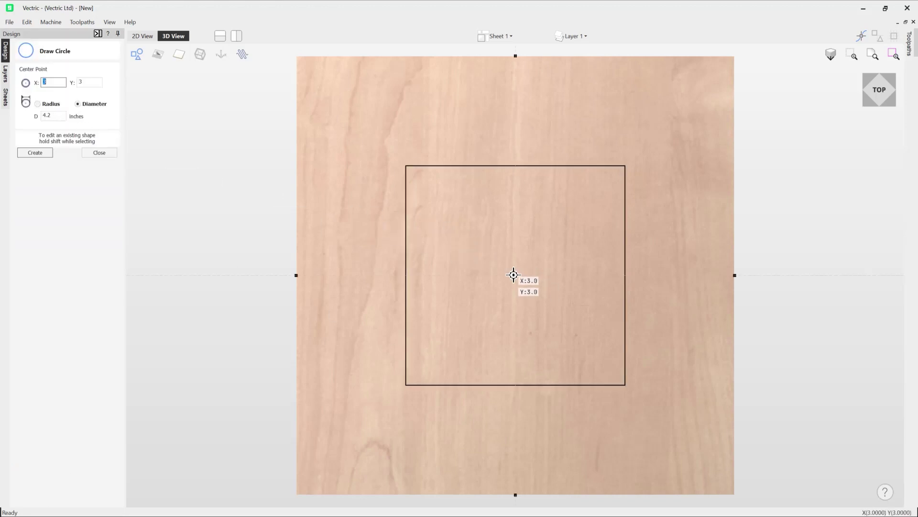
mouse_move(475, 229)
mouse_down()
mouse_move(498, 240)
mouse_move(507, 211)
mouse_up()
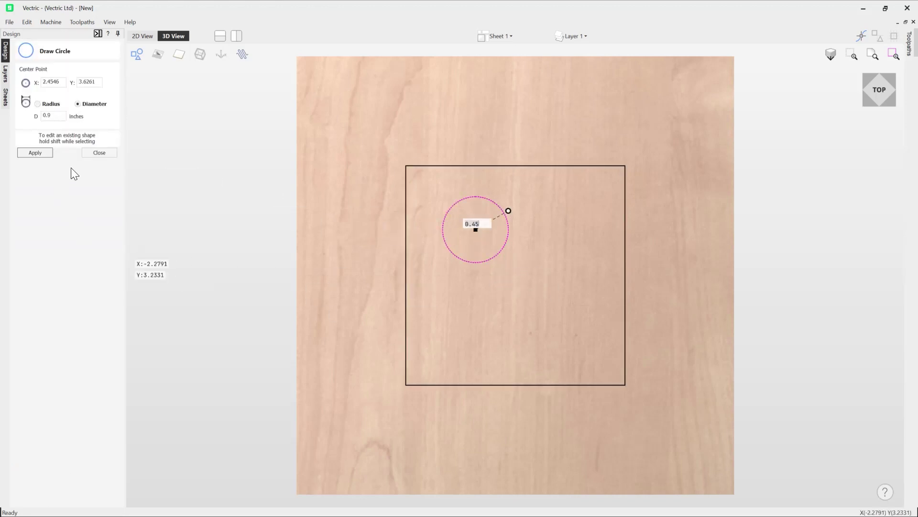
click(99, 152)
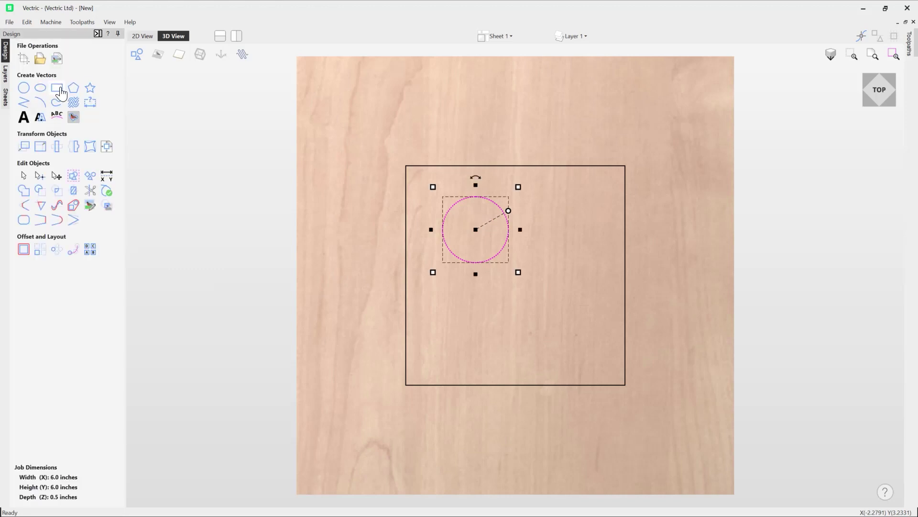
Draw two square-cornered rectangles, about 2.2 x 0.55 inches inside the square's lower part and about 2.95 x 0.55 inches below the square.
click(61, 89)
click(51, 138)
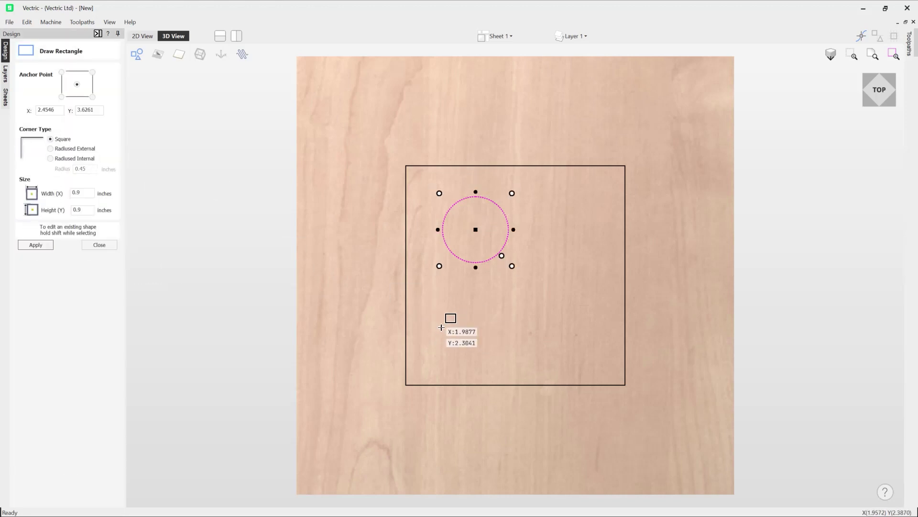
drag(438, 326, 598, 366)
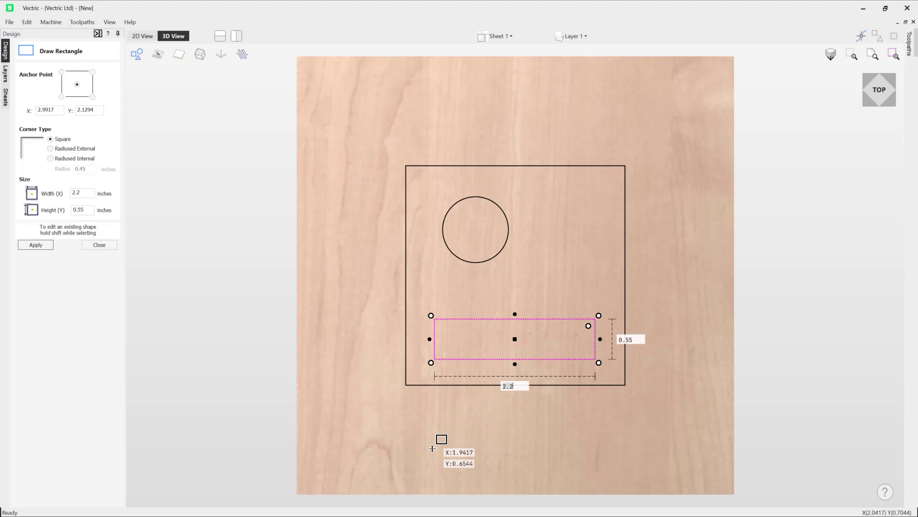
mouse_move(409, 415)
mouse_down()
mouse_move(602, 436)
mouse_move(627, 445)
mouse_move(625, 454)
mouse_up()
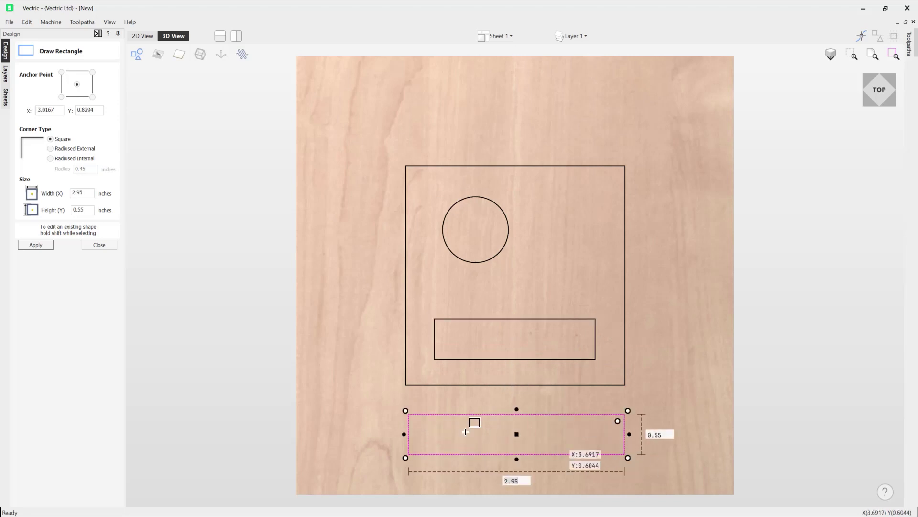
click(102, 246)
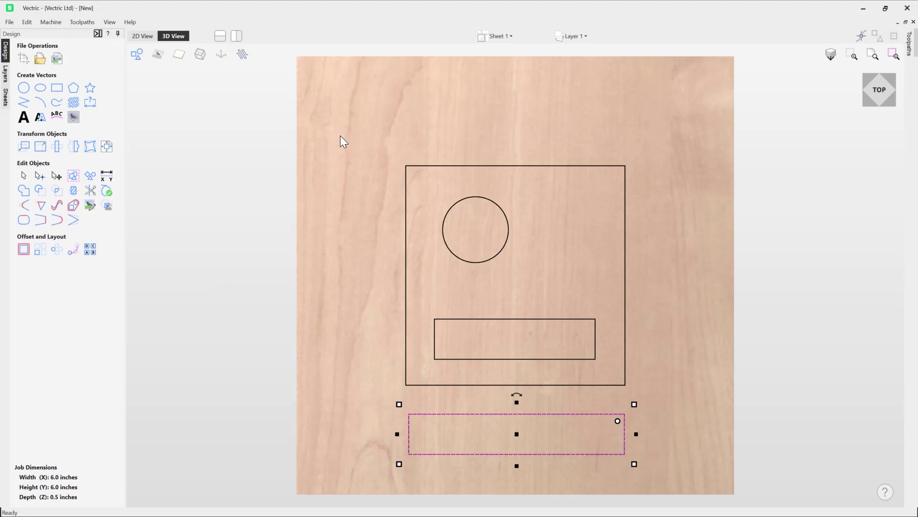
Center all four shapes together in the job and show the 2D and 3D views side by side.
drag(650, 433, 670, 483)
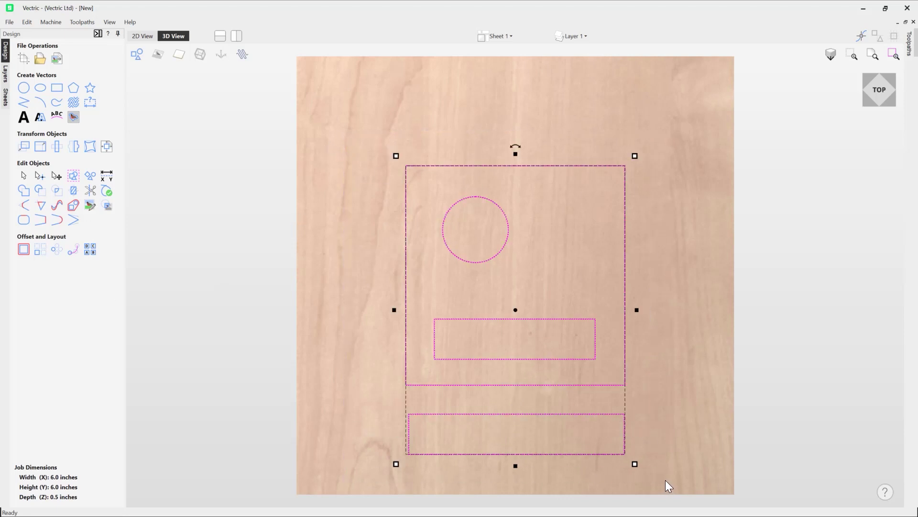
key(F9)
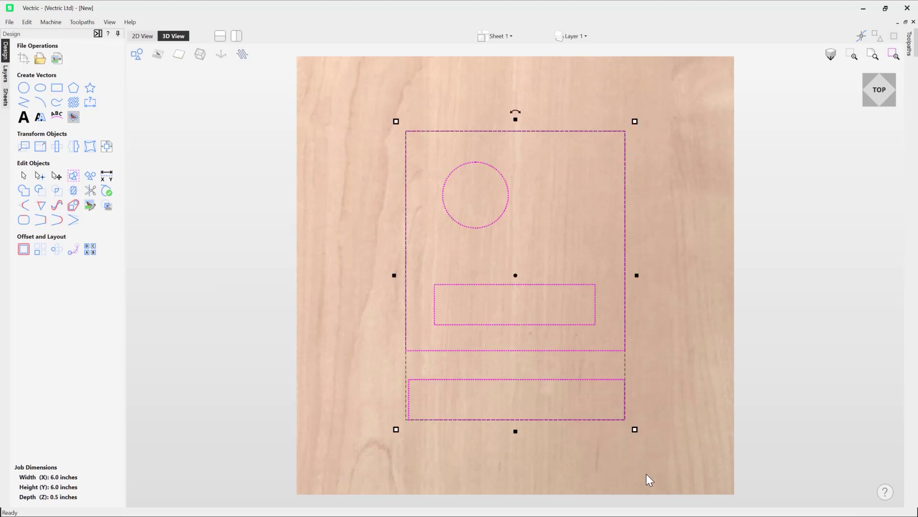
click(98, 34)
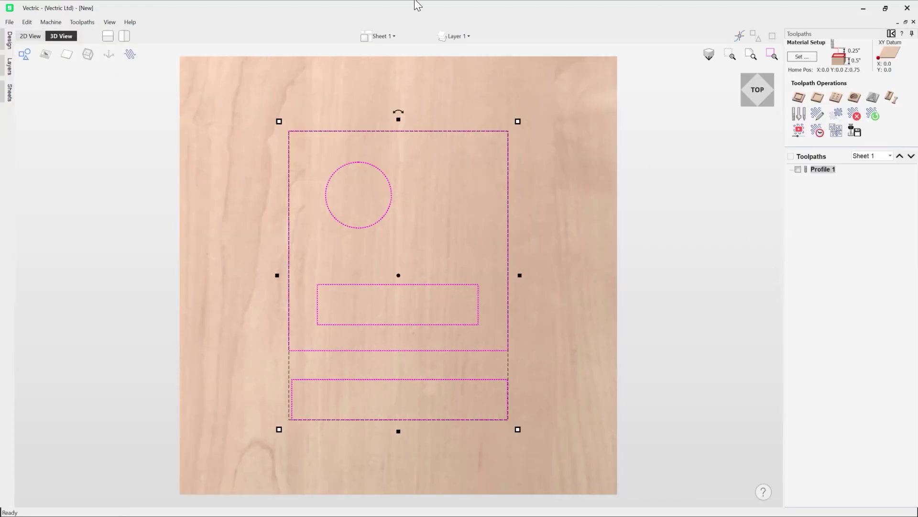
click(124, 37)
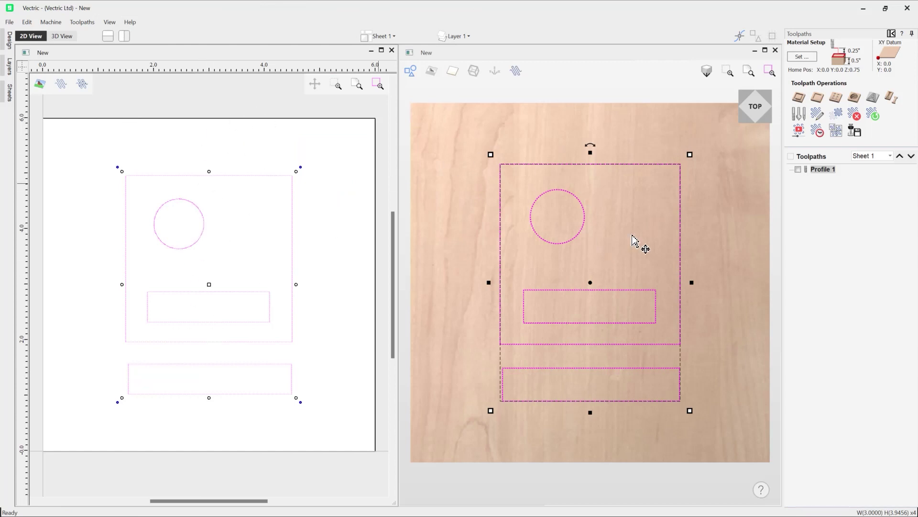
Calculate an outside profile toolpath for all four shapes with a 0.5 inch cut depth, and toggle the 2D toolpath drawing style.
click(799, 98)
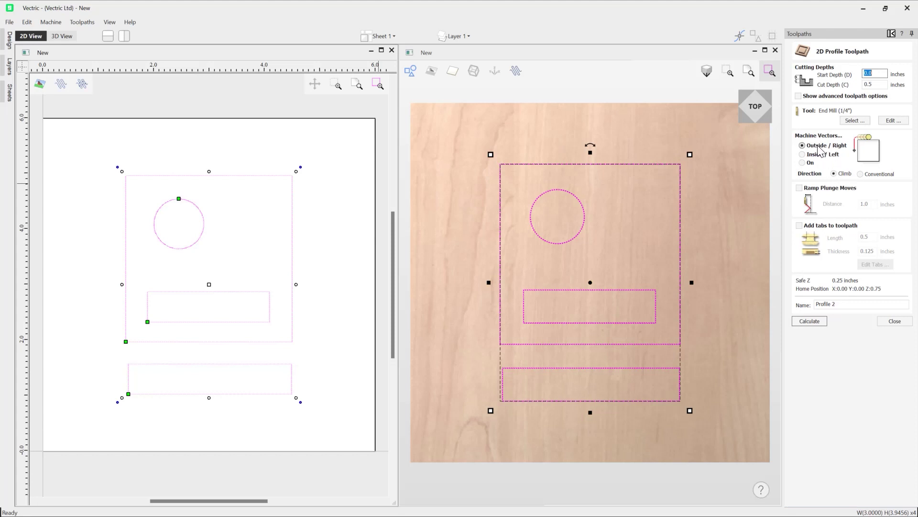
click(811, 320)
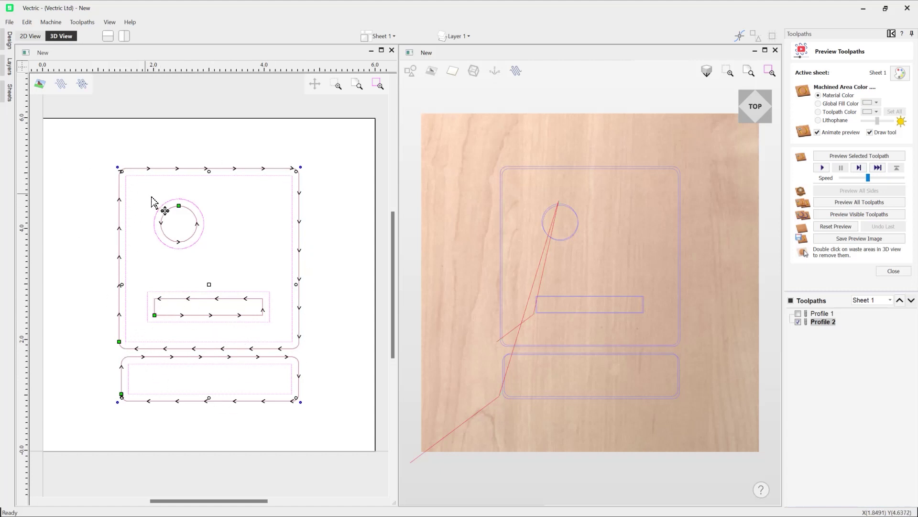
click(82, 82)
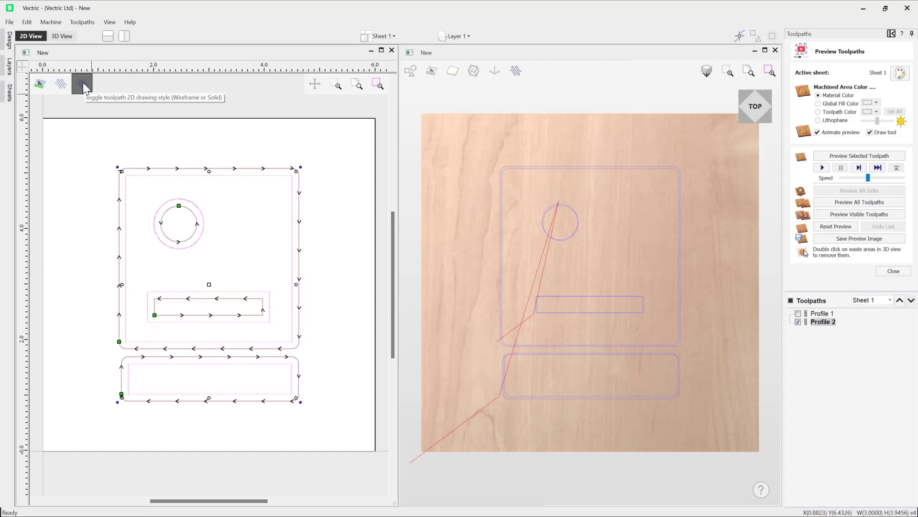